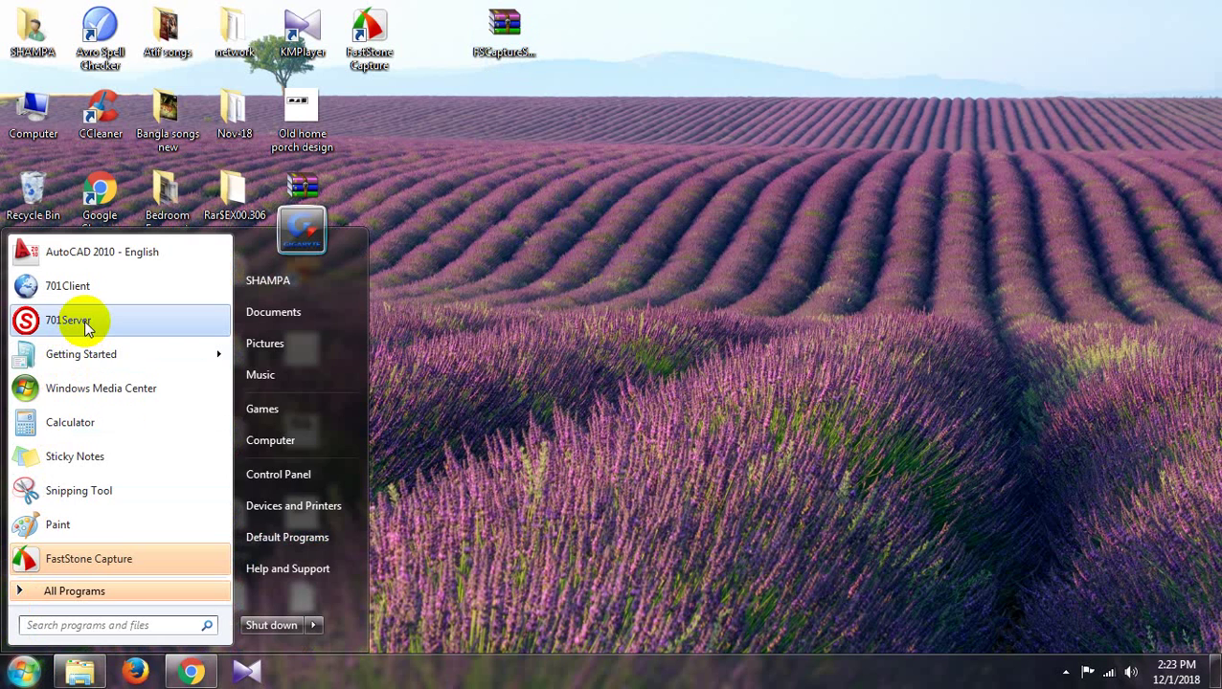
Launch 701Server, log in with the default login name and password, and maximize its window
{"action": "left_click", "coordinate": [86, 326]}
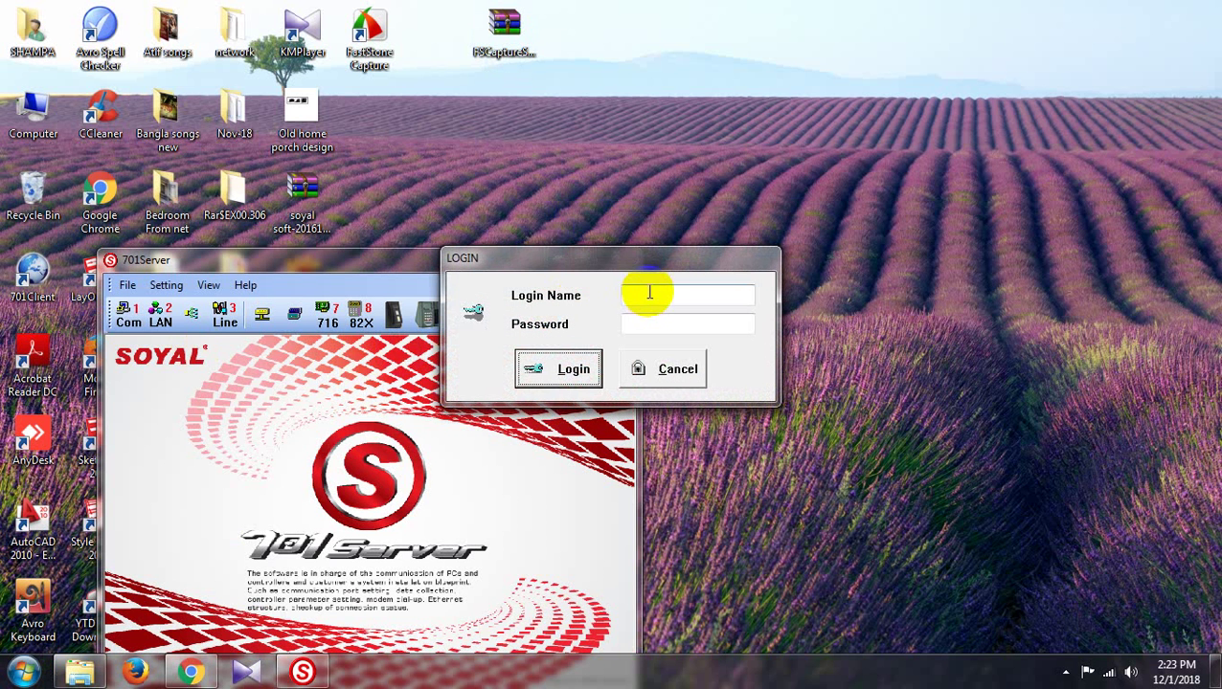
{"action": "left_click", "coordinate": [655, 295]}
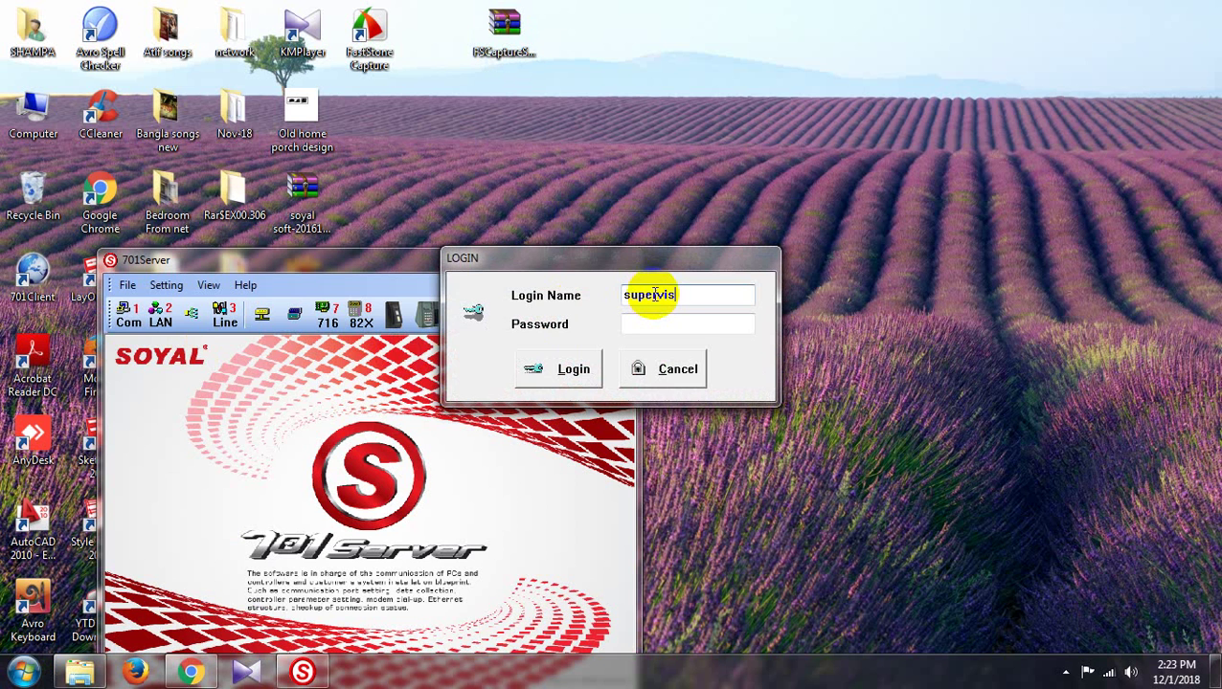
{"action": "double_click", "coordinate": [655, 295]}
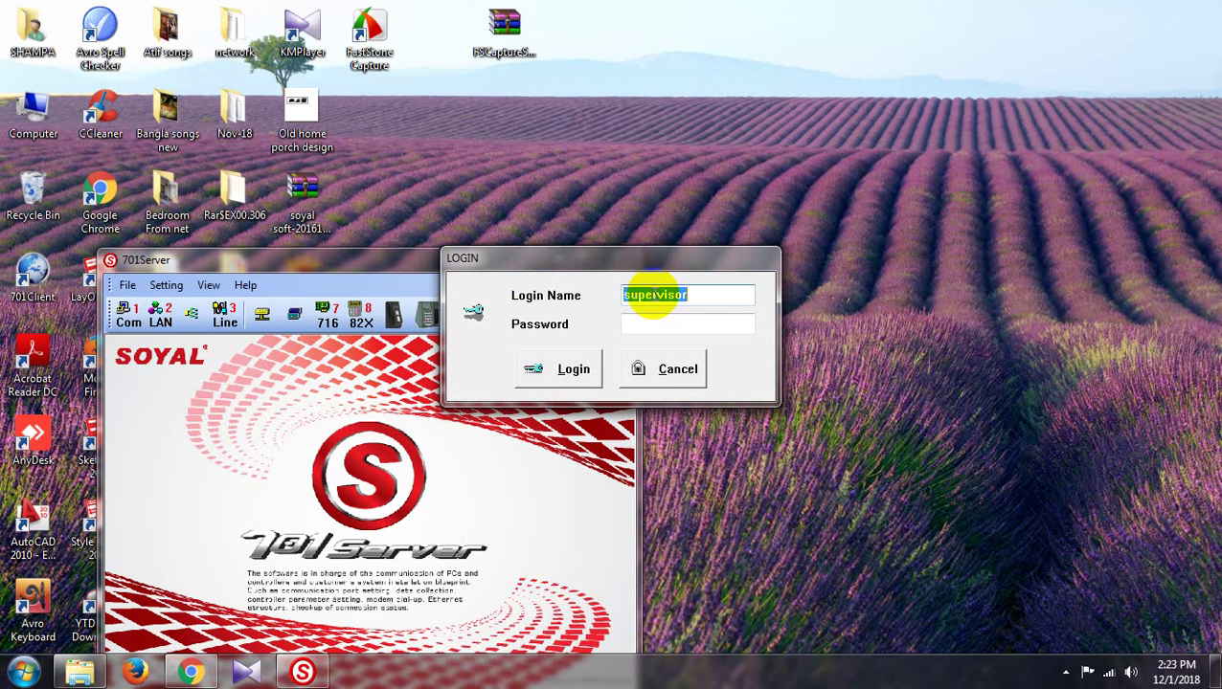
{"action": "left_click", "coordinate": [572, 368]}
{"action": "left_click", "coordinate": [641, 322]}
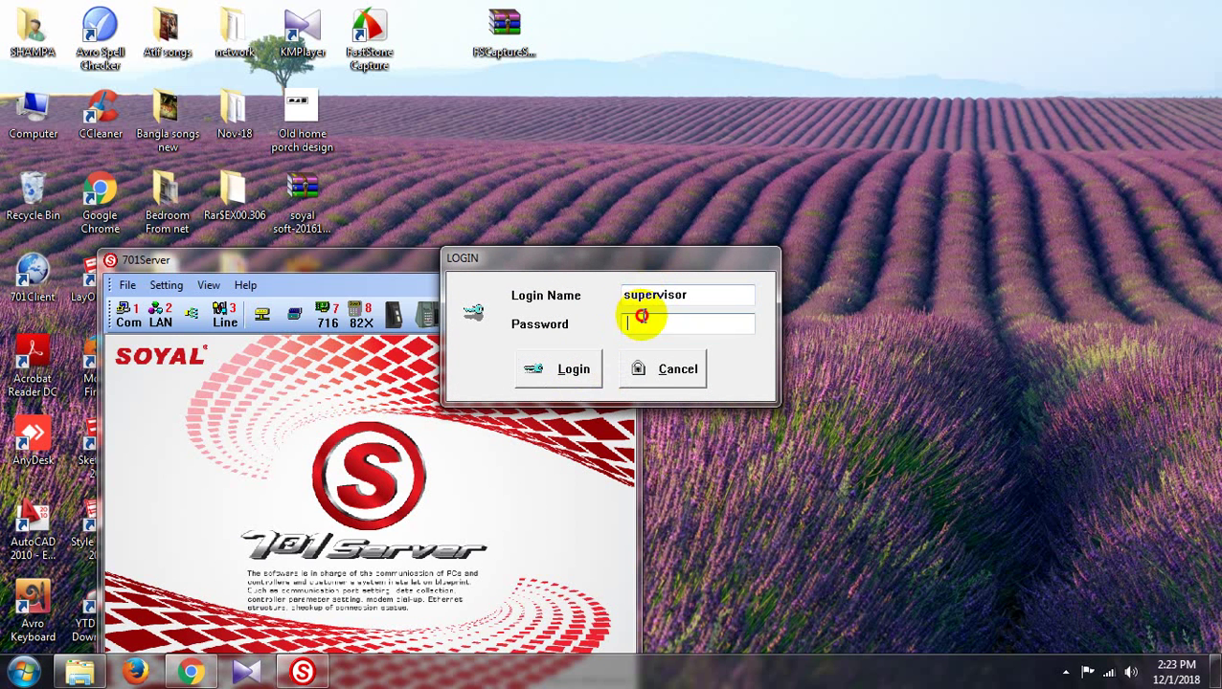
{"action": "type", "text": "supervisor"}
{"action": "left_click", "coordinate": [572, 366]}
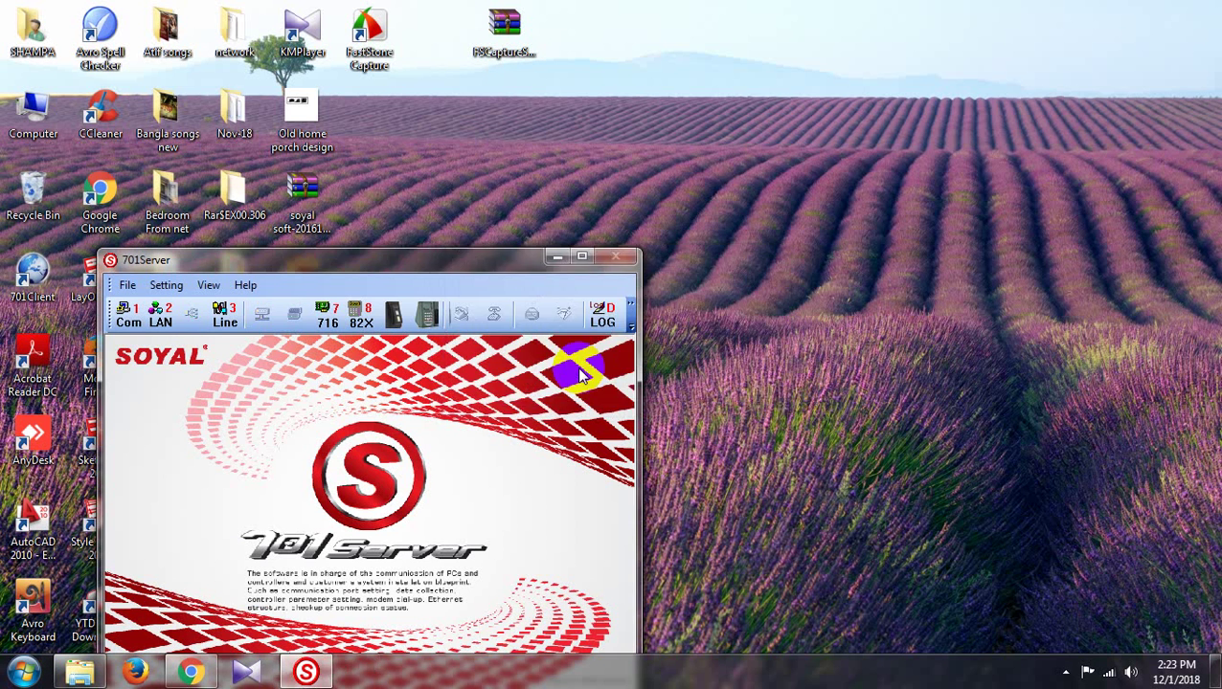
{"action": "left_click", "coordinate": [582, 257]}
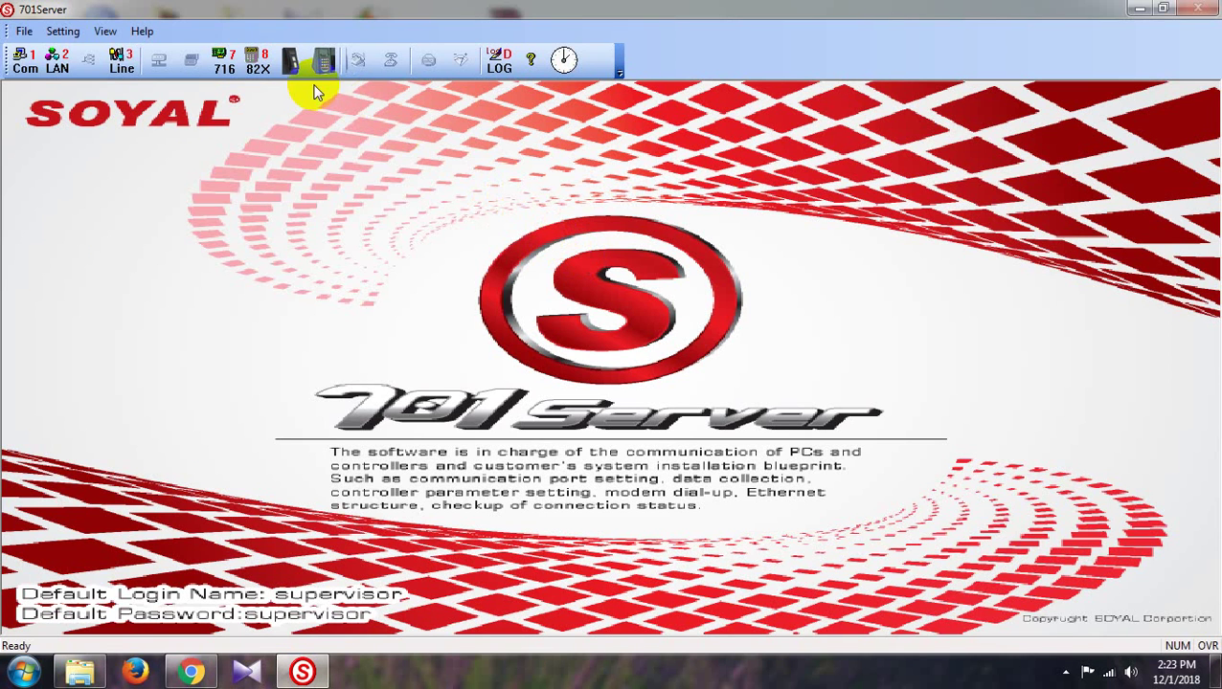
Keep COM1 as the port, verify controller 727/747H V3(001) is online under ROOT, then minimize 701Server
{"action": "left_click", "coordinate": [26, 63]}
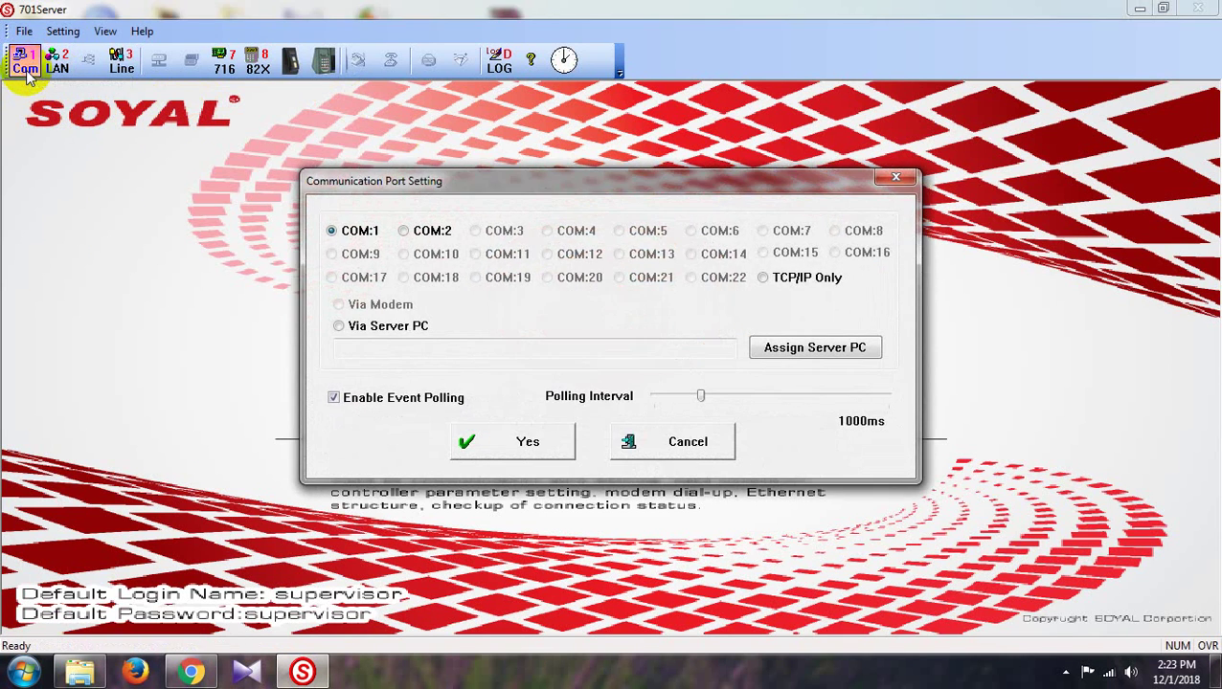
{"action": "left_click", "coordinate": [513, 439]}
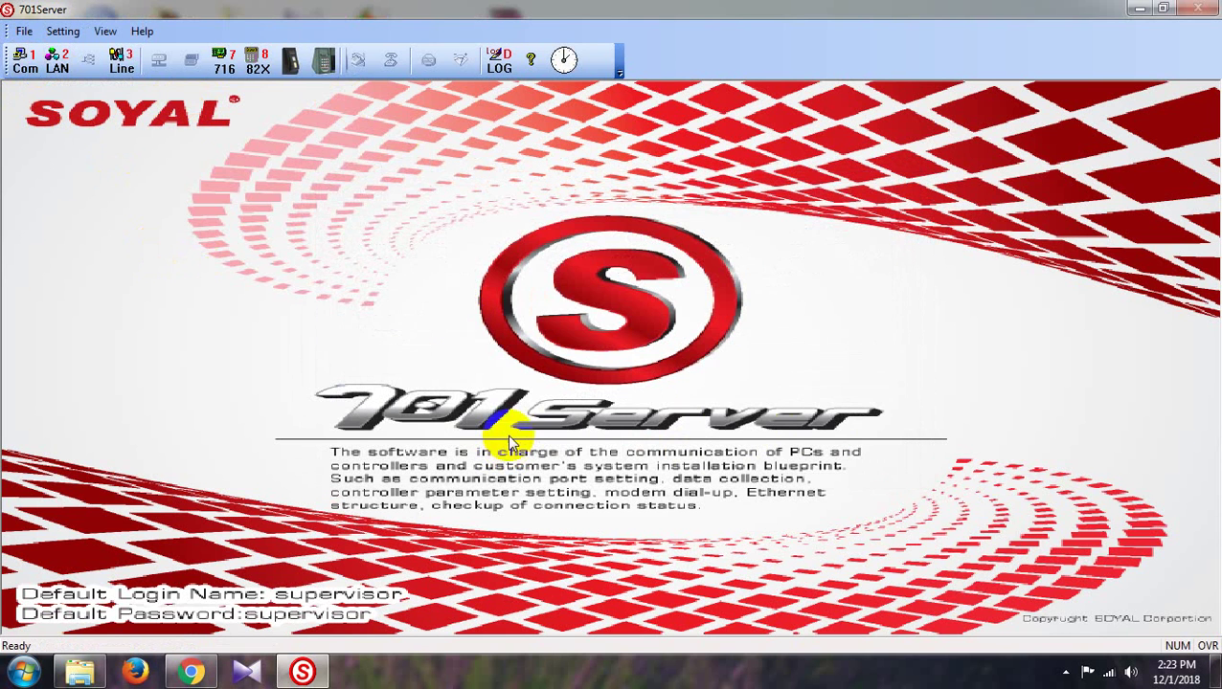
{"action": "left_click", "coordinate": [122, 61]}
{"action": "left_click", "coordinate": [518, 203]}
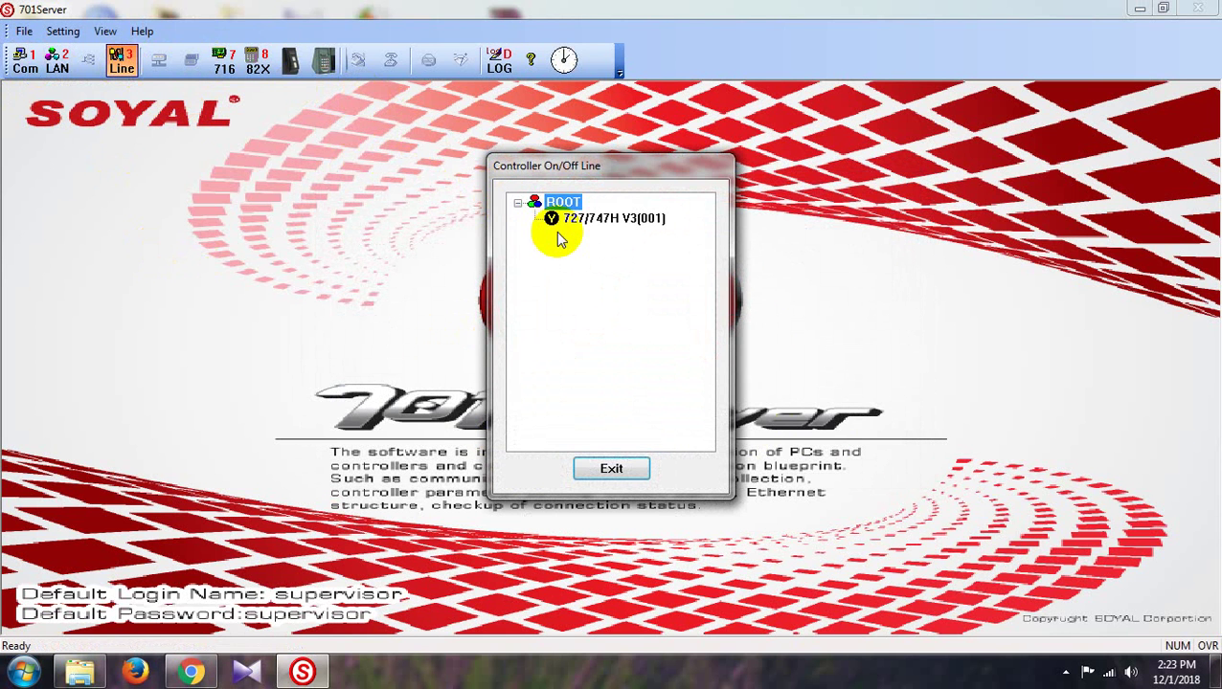
{"action": "left_click", "coordinate": [627, 472]}
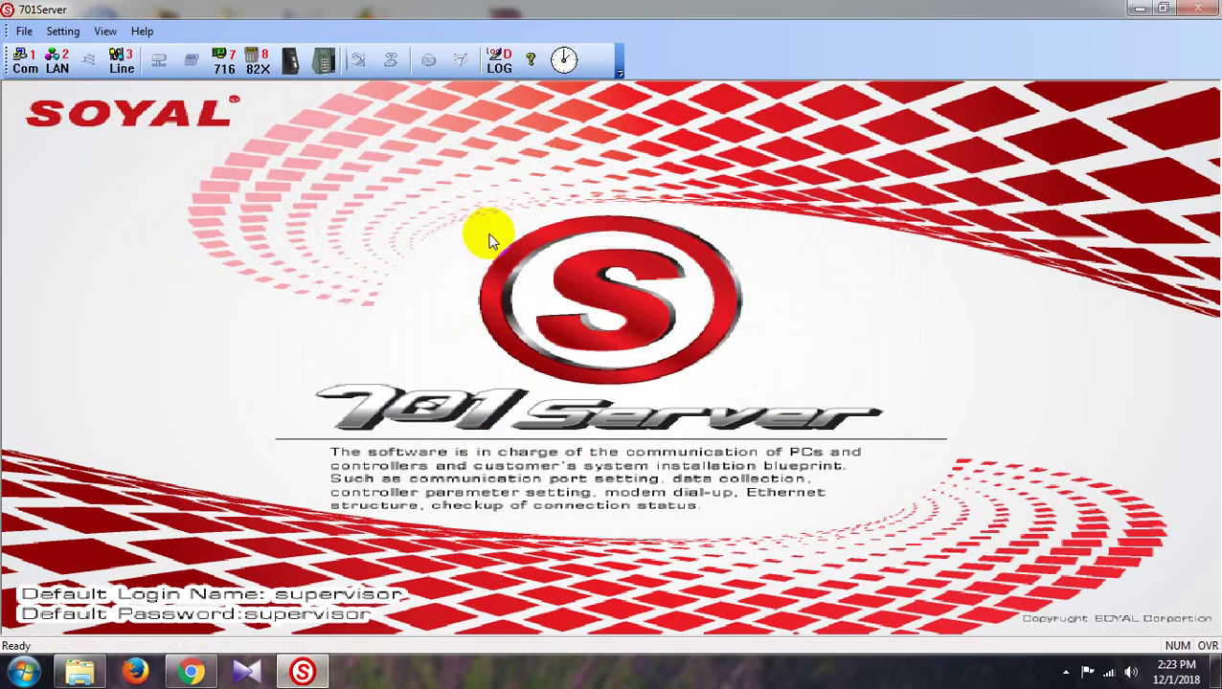
{"action": "left_click", "coordinate": [1141, 8]}
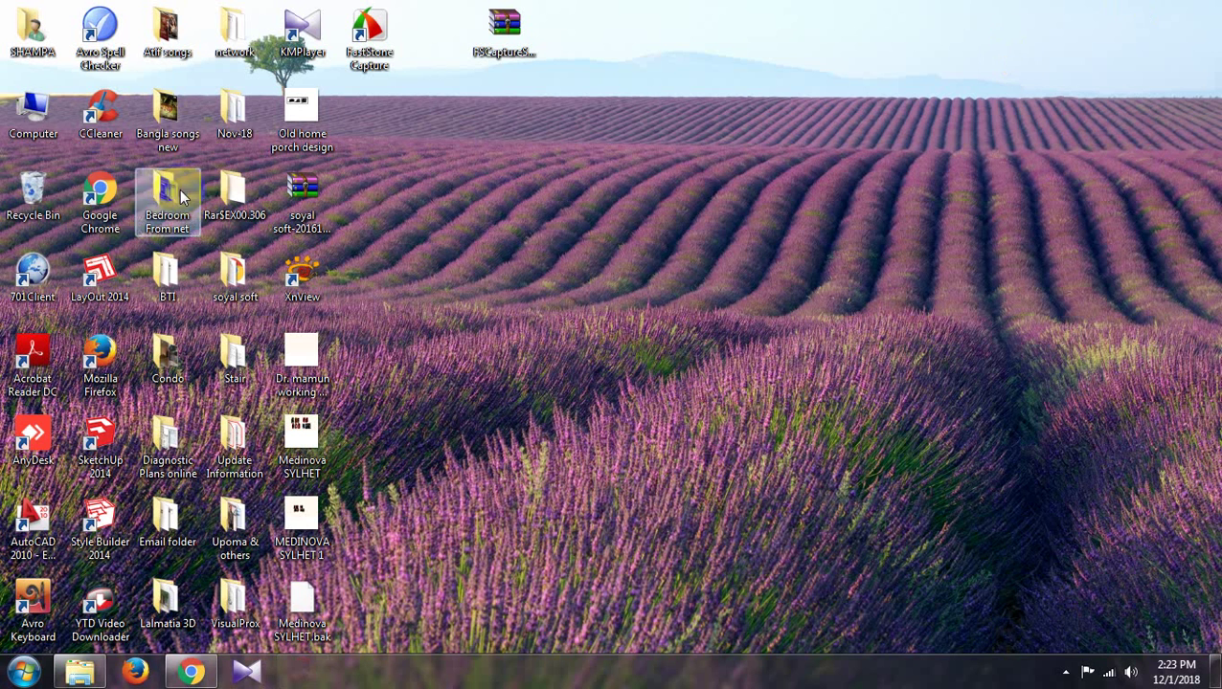
Choose Manage from the Computer desktop icon's right-click menu to open Computer Management
{"action": "right_click", "coordinate": [33, 114]}
{"action": "left_click", "coordinate": [52, 151]}
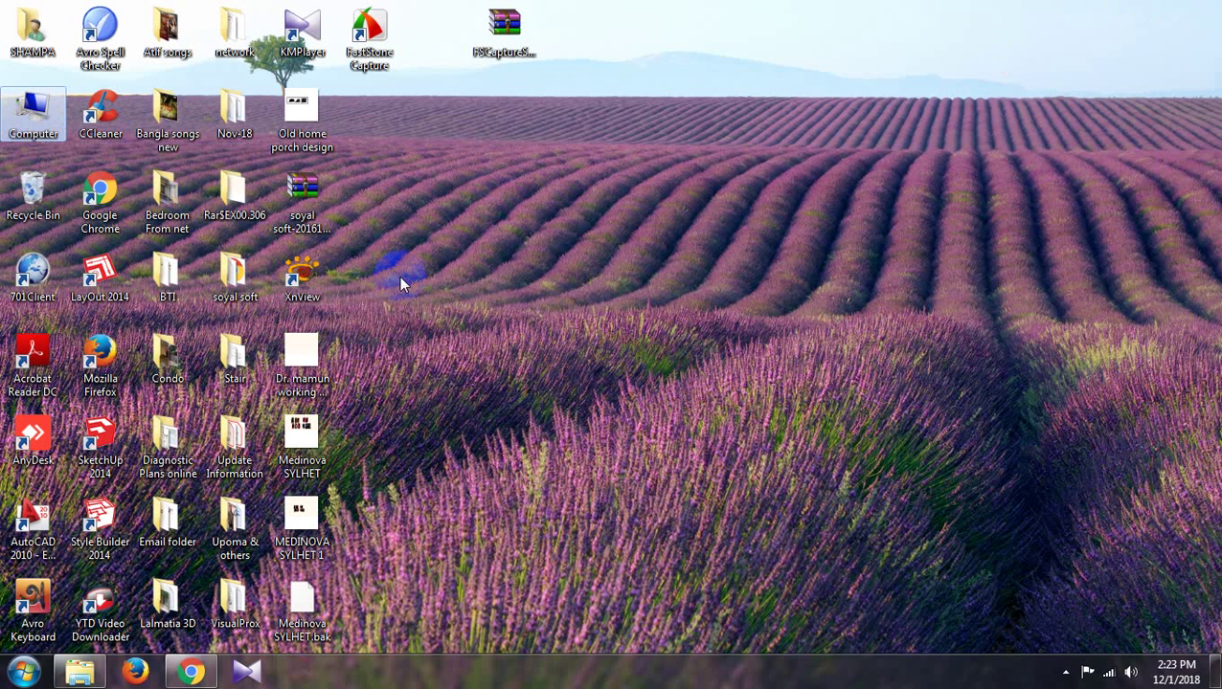
{"action": "left_click", "coordinate": [438, 195]}
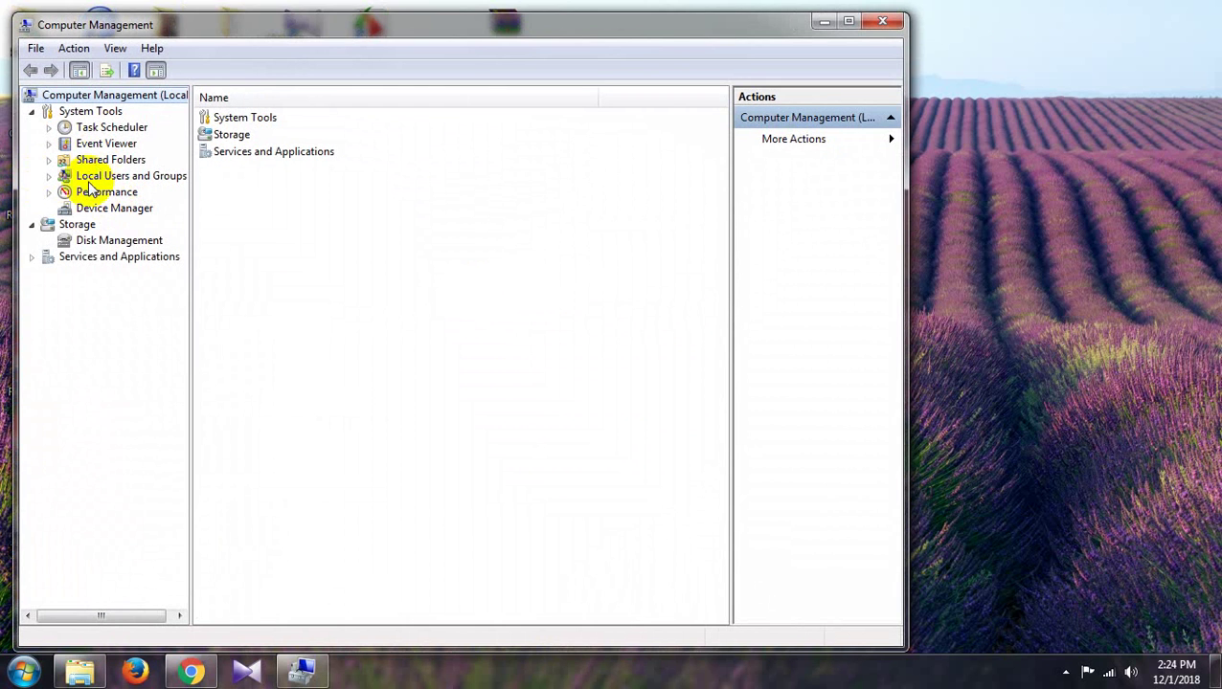
Expand Ports (COM & LPT) in Device Manager to confirm the Prolific USB-to-Serial Comm Port uses COM1
{"action": "left_click", "coordinate": [99, 207]}
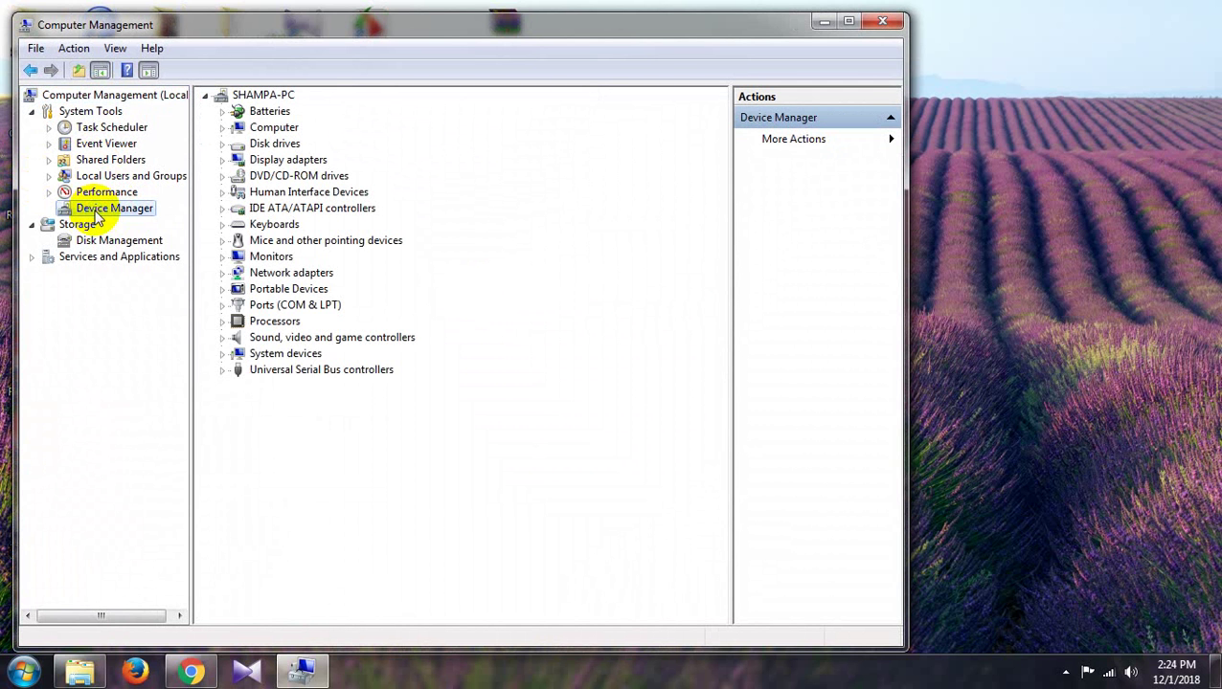
{"action": "double_click", "coordinate": [287, 305]}
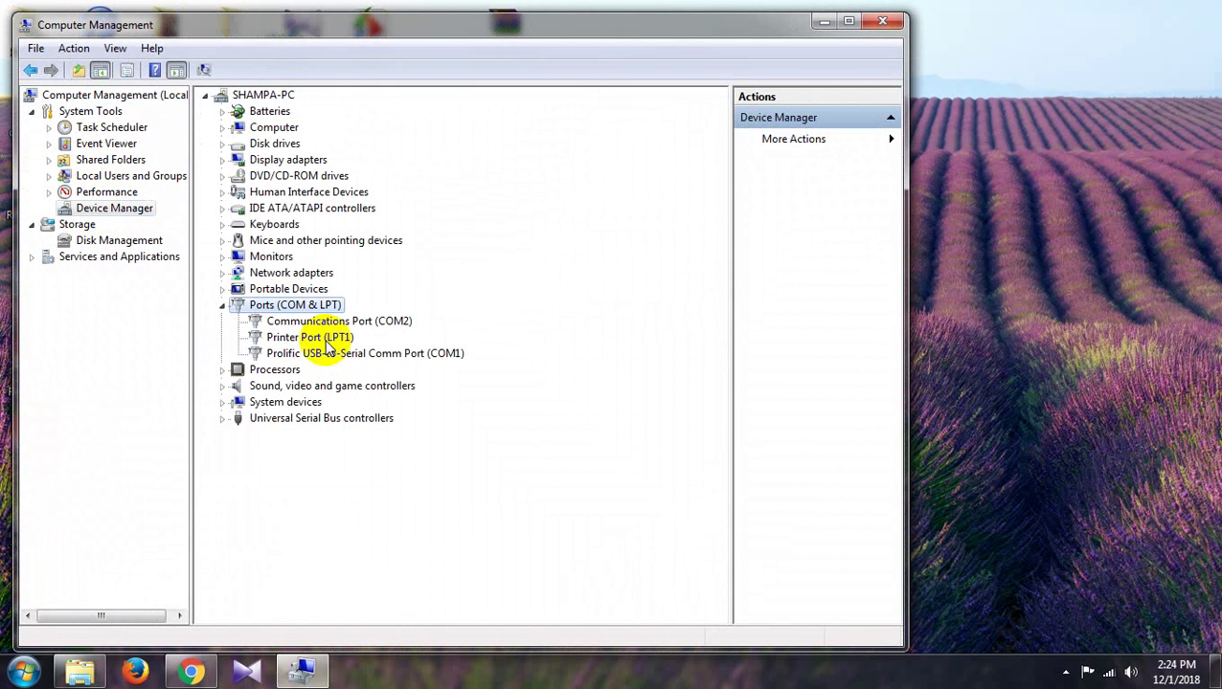
{"action": "left_click", "coordinate": [426, 357]}
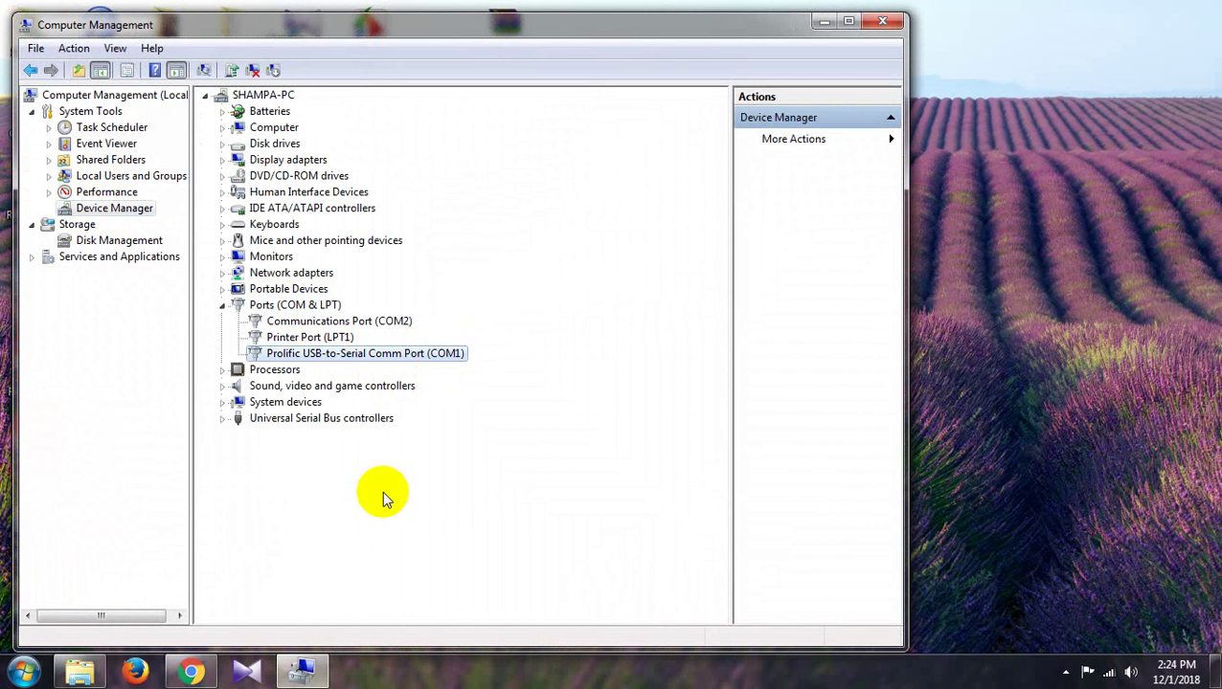
{"action": "left_click", "coordinate": [196, 672]}
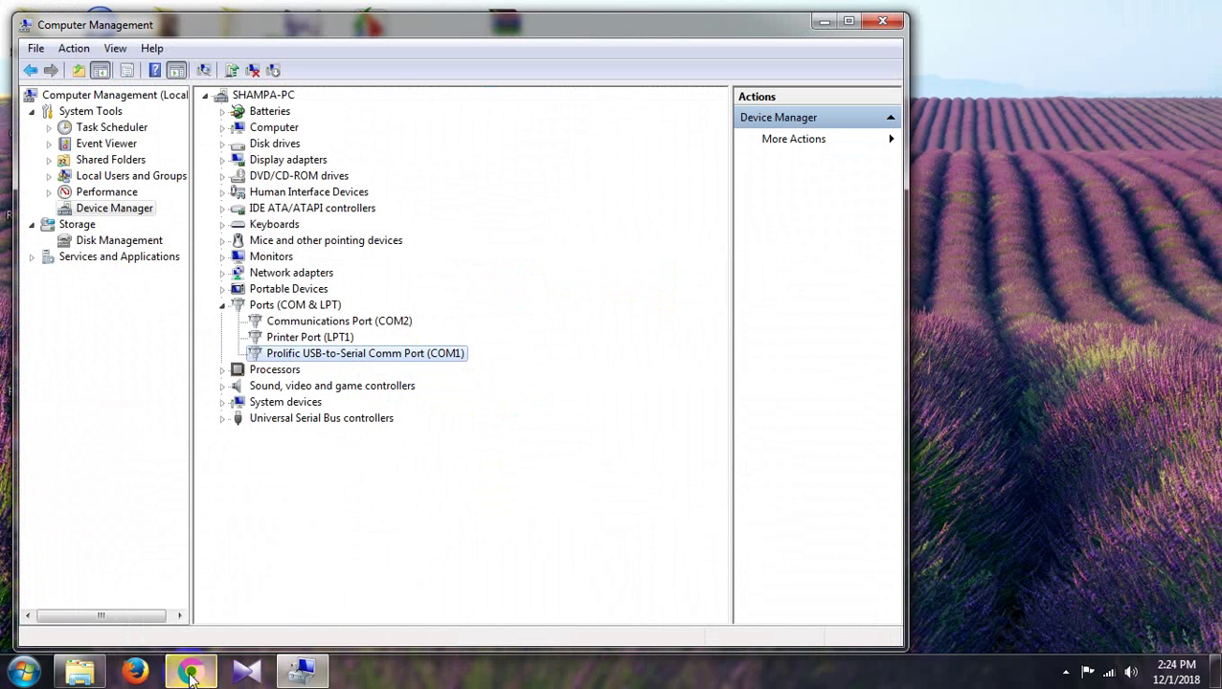
{"action": "left_click", "coordinate": [1066, 672]}
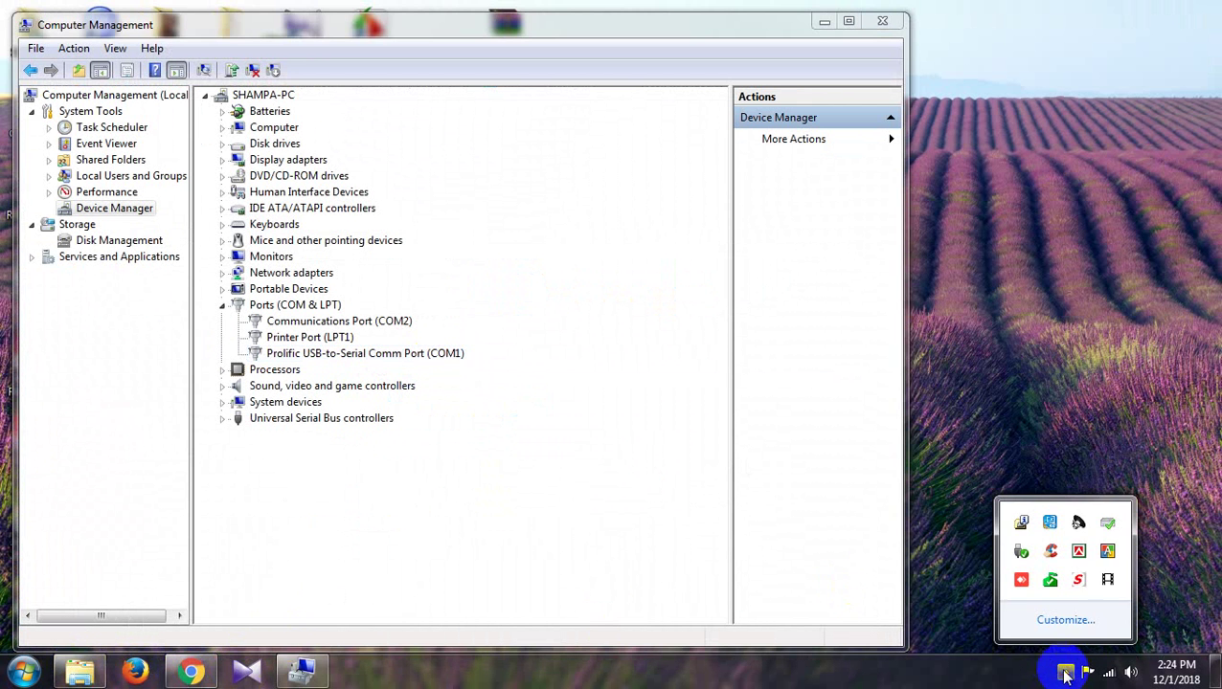
Restore 701Server from the tray and log in with the default login name and password
{"action": "double_click", "coordinate": [1079, 581]}
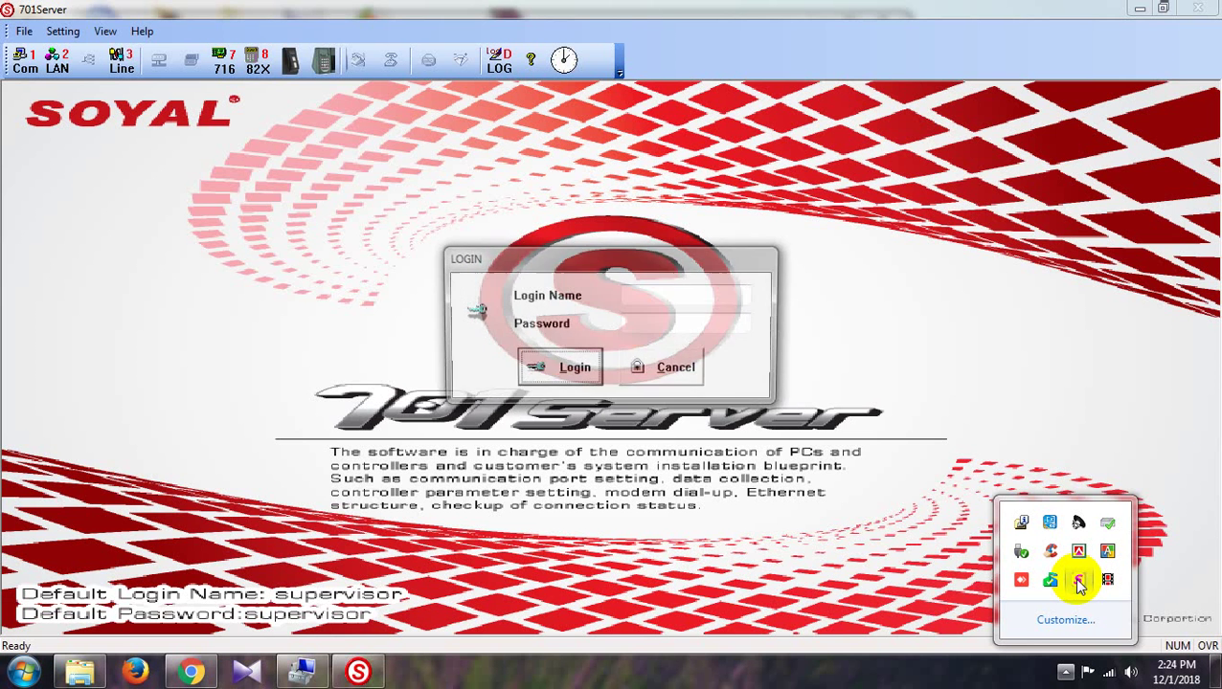
{"action": "type", "text": "supervisor"}
{"action": "left_click", "coordinate": [633, 323]}
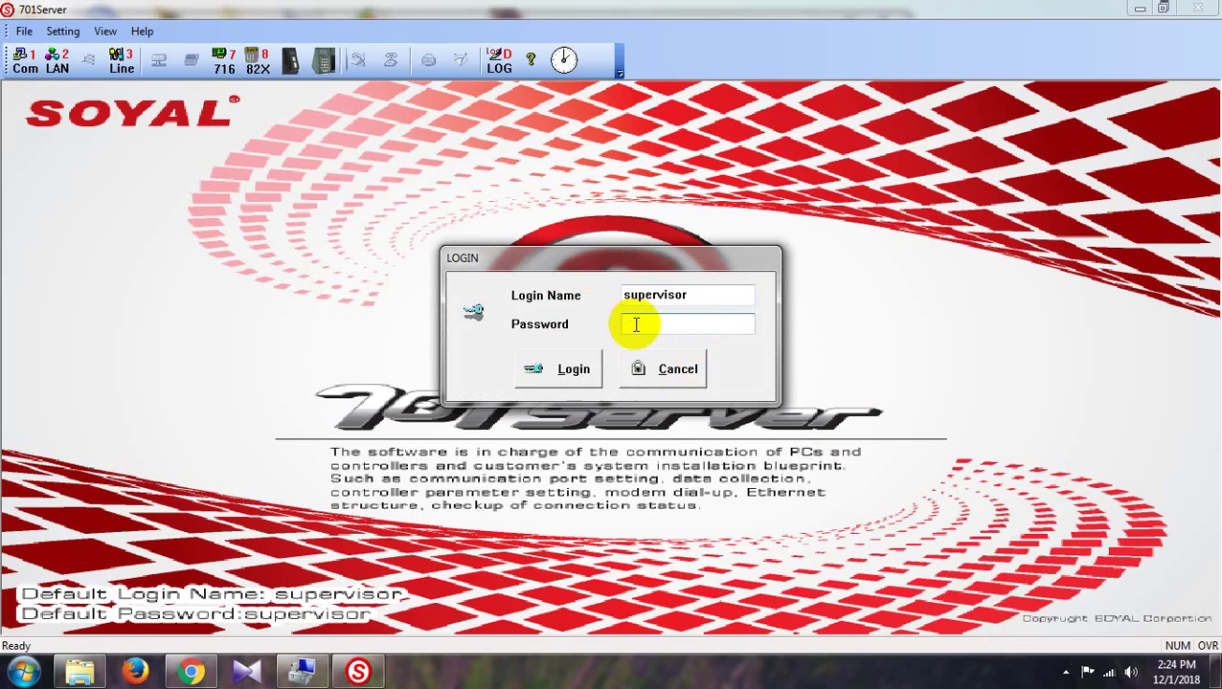
{"action": "type", "text": "supervisor"}
{"action": "left_click", "coordinate": [565, 369]}
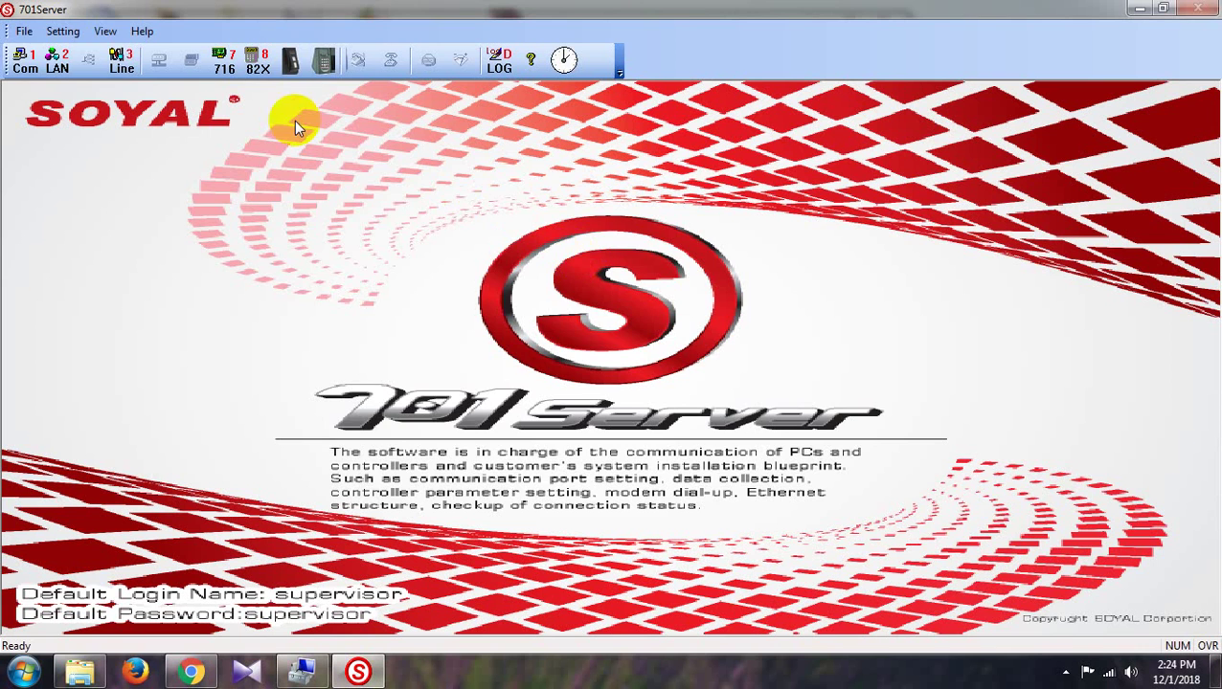
Confirm COM1, check controller 727/747H V3(001) is online, then minimize 701Server and Computer Management
{"action": "left_click", "coordinate": [26, 62]}
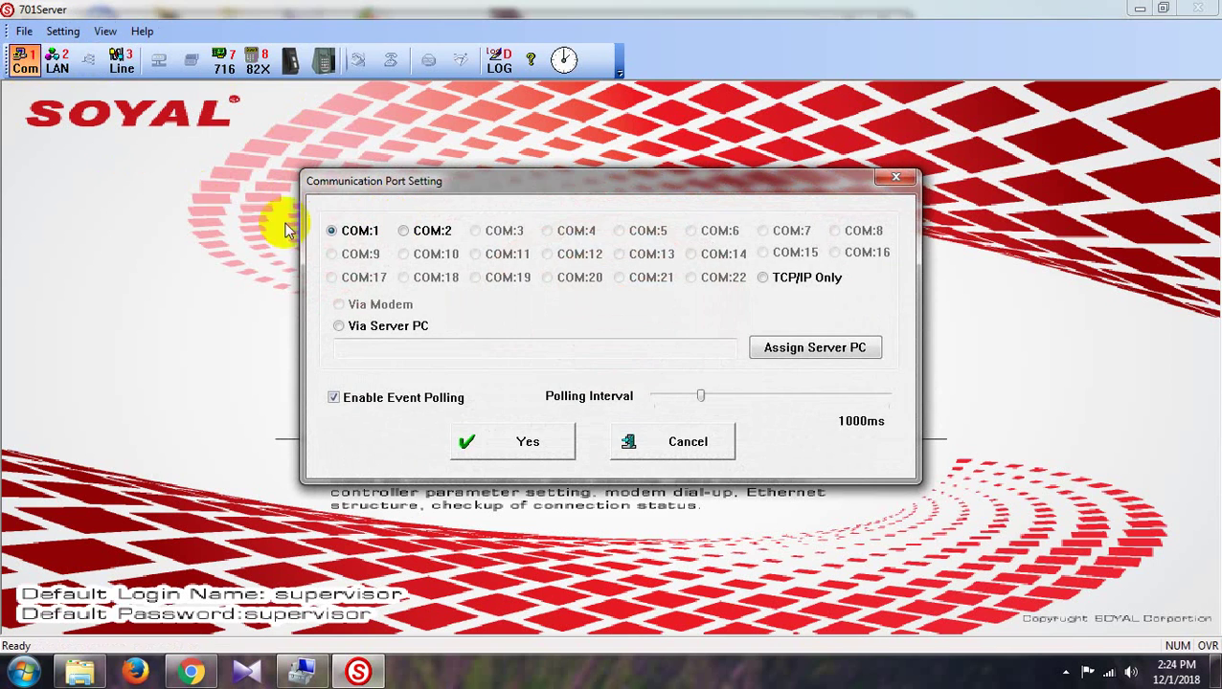
{"action": "left_click", "coordinate": [467, 436]}
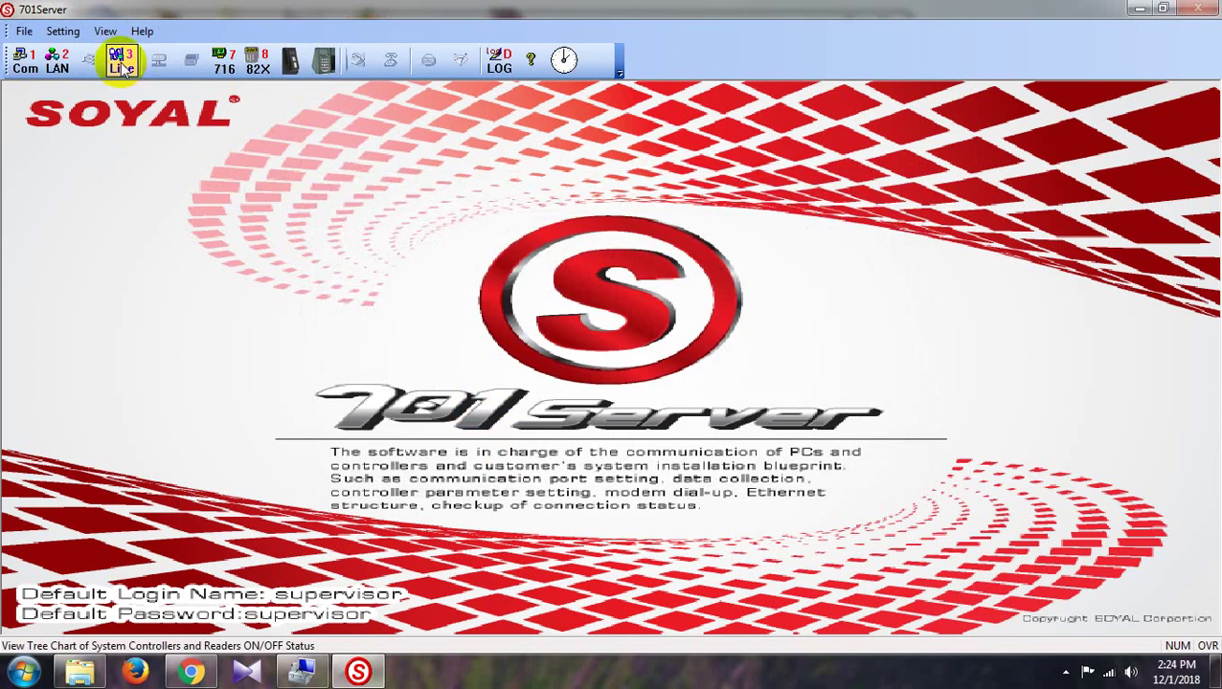
{"action": "left_click", "coordinate": [122, 63]}
{"action": "left_click", "coordinate": [517, 203]}
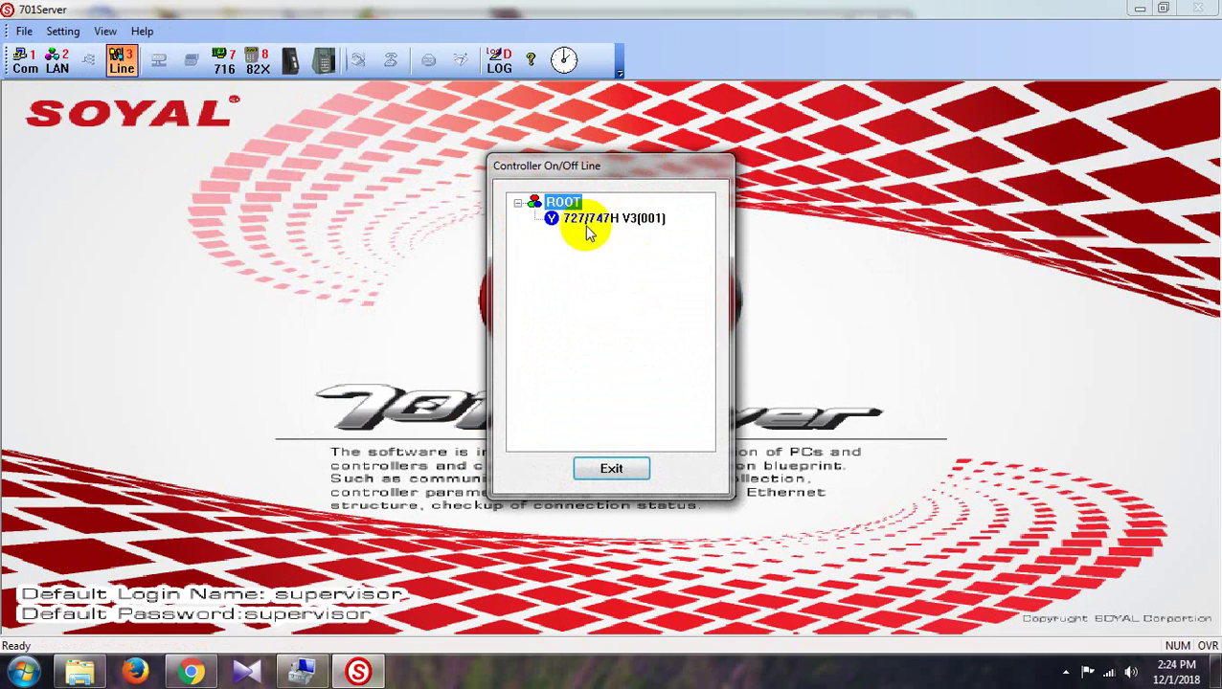
{"action": "left_click", "coordinate": [618, 468]}
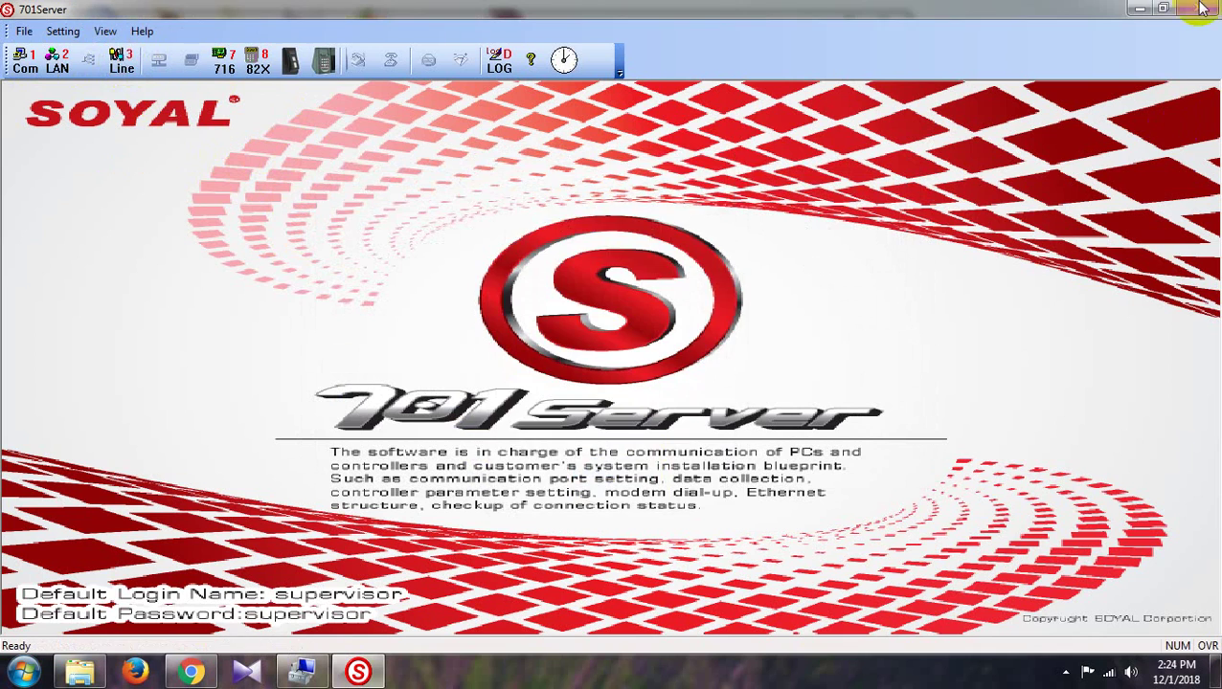
{"action": "left_click", "coordinate": [1140, 10]}
{"action": "left_click", "coordinate": [823, 21]}
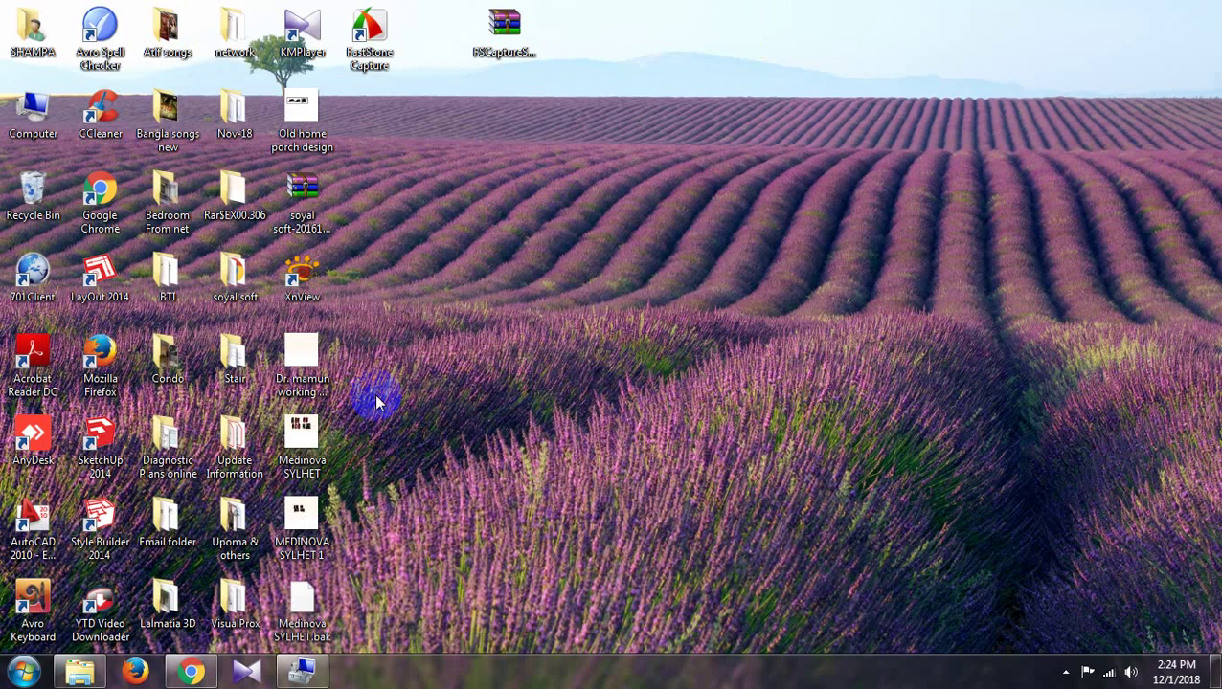
Run 701Client as administrator and bring its window with the LOGIN dialog into view
{"action": "right_click", "coordinate": [29, 282]}
{"action": "left_click", "coordinate": [43, 309]}
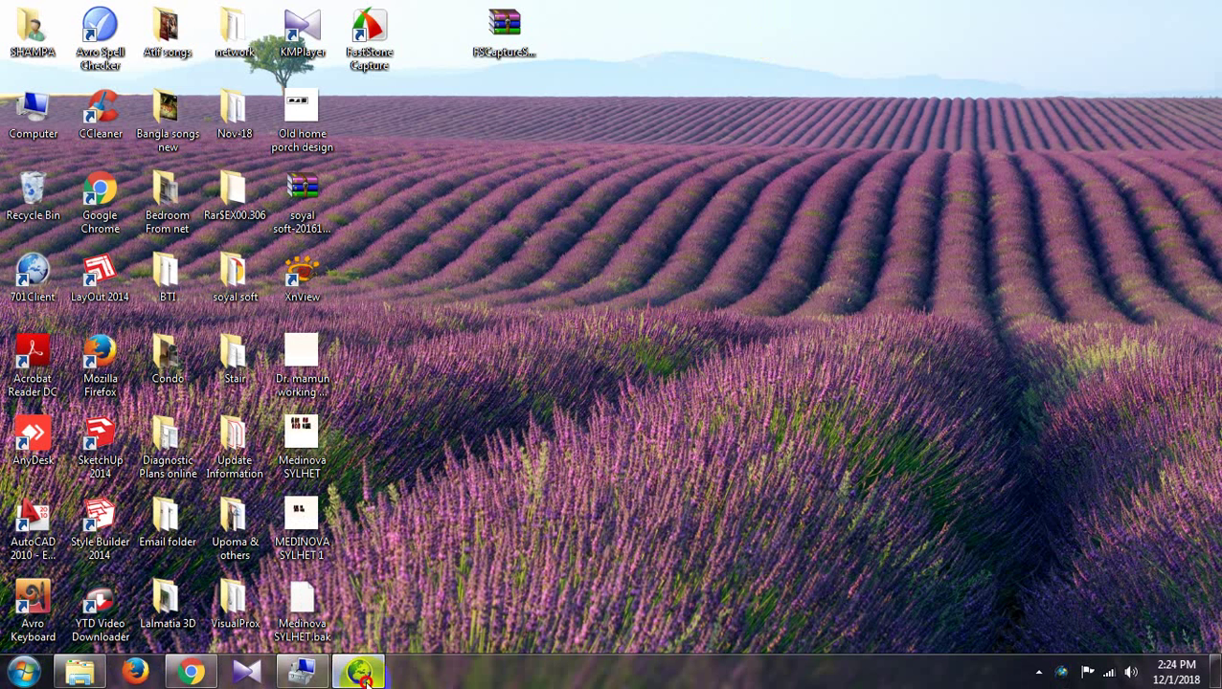
{"action": "left_click", "coordinate": [357, 670]}
{"action": "left_click", "coordinate": [636, 295]}
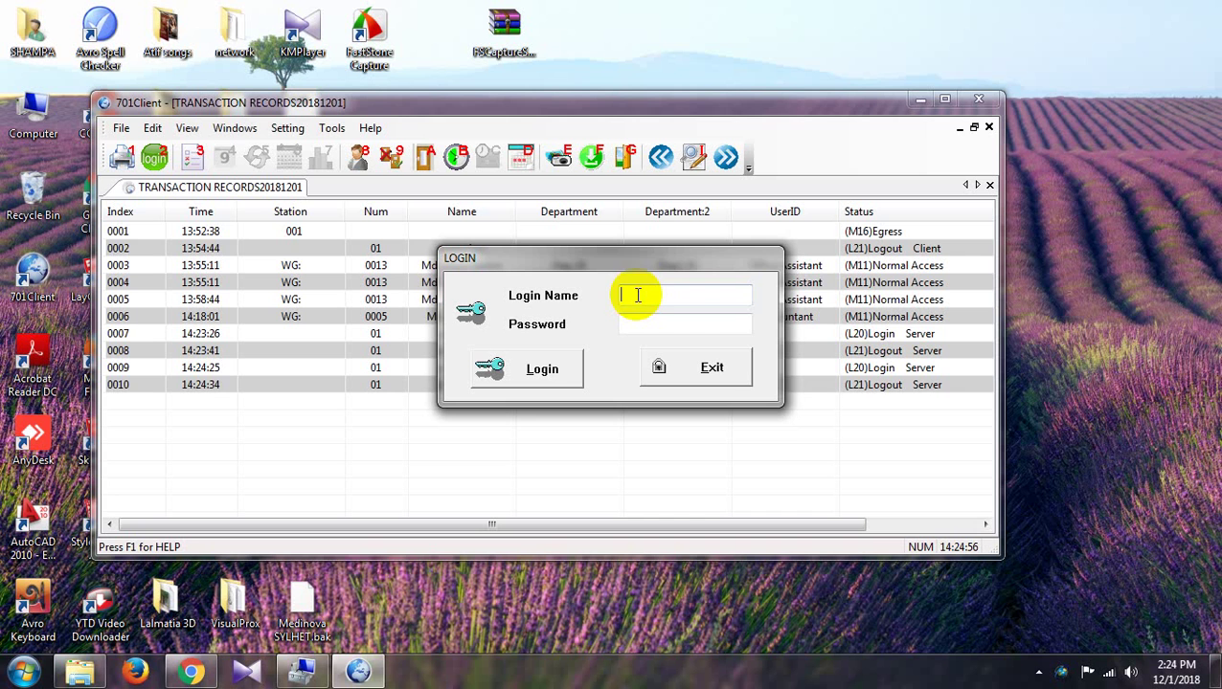
Log into 701Client with the default password, maximize it, and dismiss both CCleaner popups
{"action": "left_click", "coordinate": [649, 325]}
{"action": "type", "text": "supervisor"}
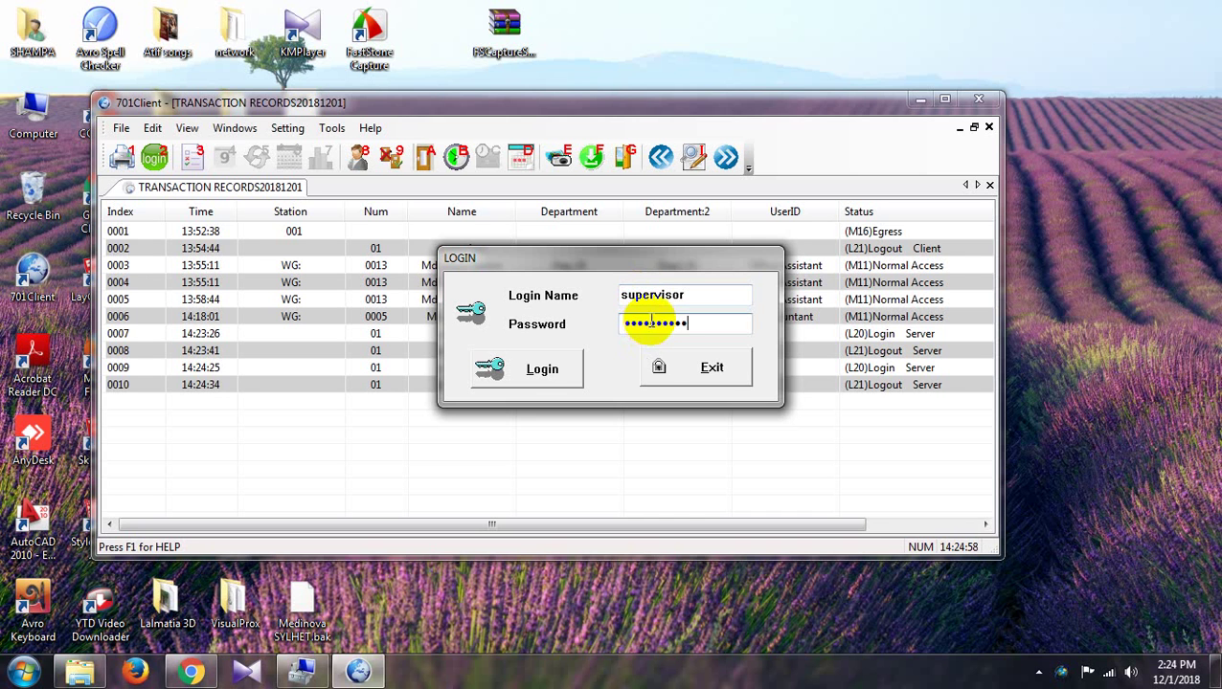
{"action": "left_click", "coordinate": [522, 373]}
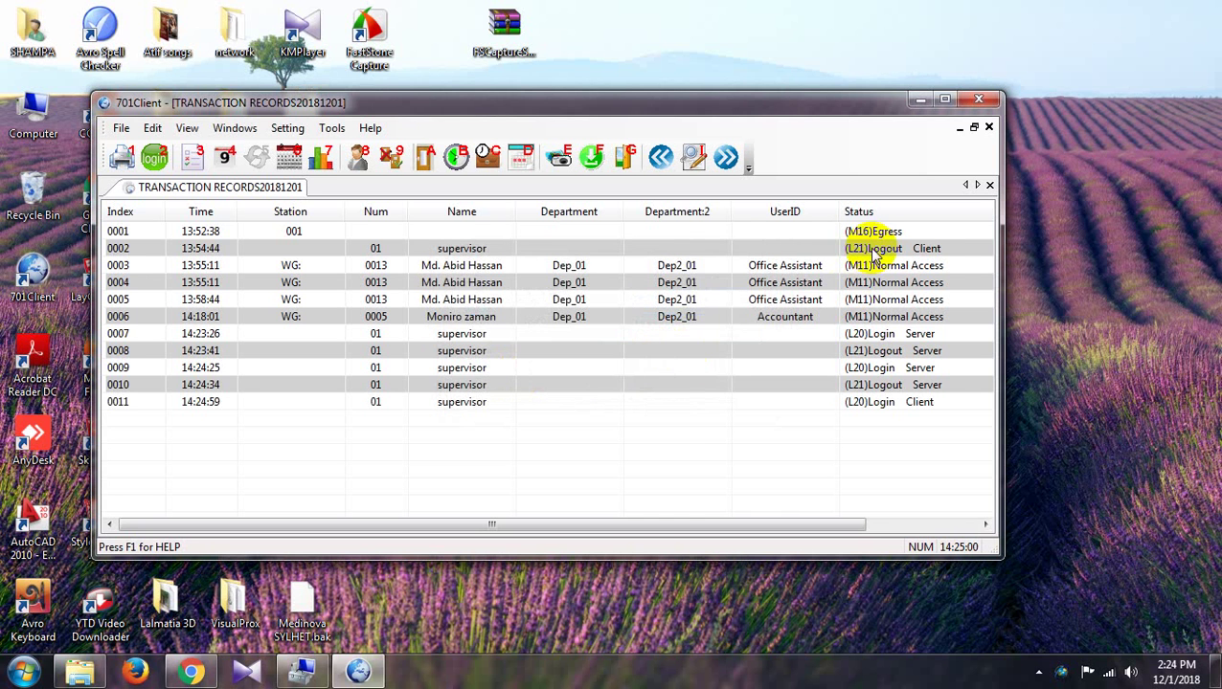
{"action": "left_click", "coordinate": [944, 99]}
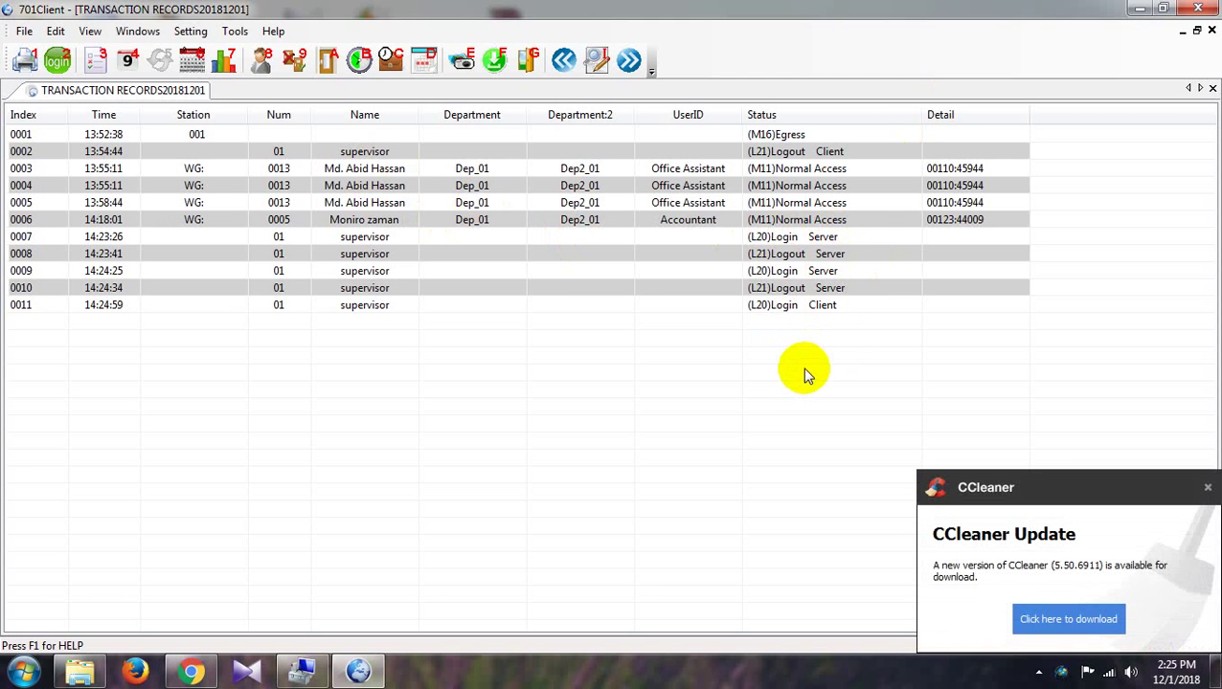
{"action": "left_click", "coordinate": [1208, 487]}
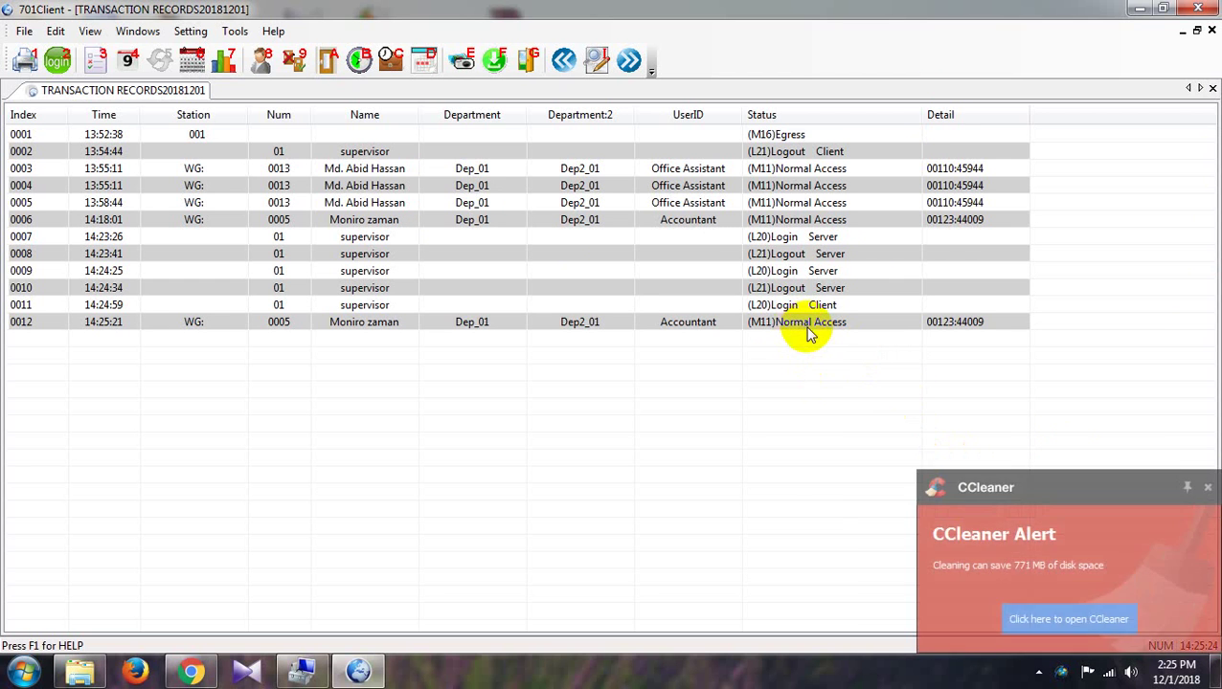
{"action": "left_click", "coordinate": [1208, 487]}
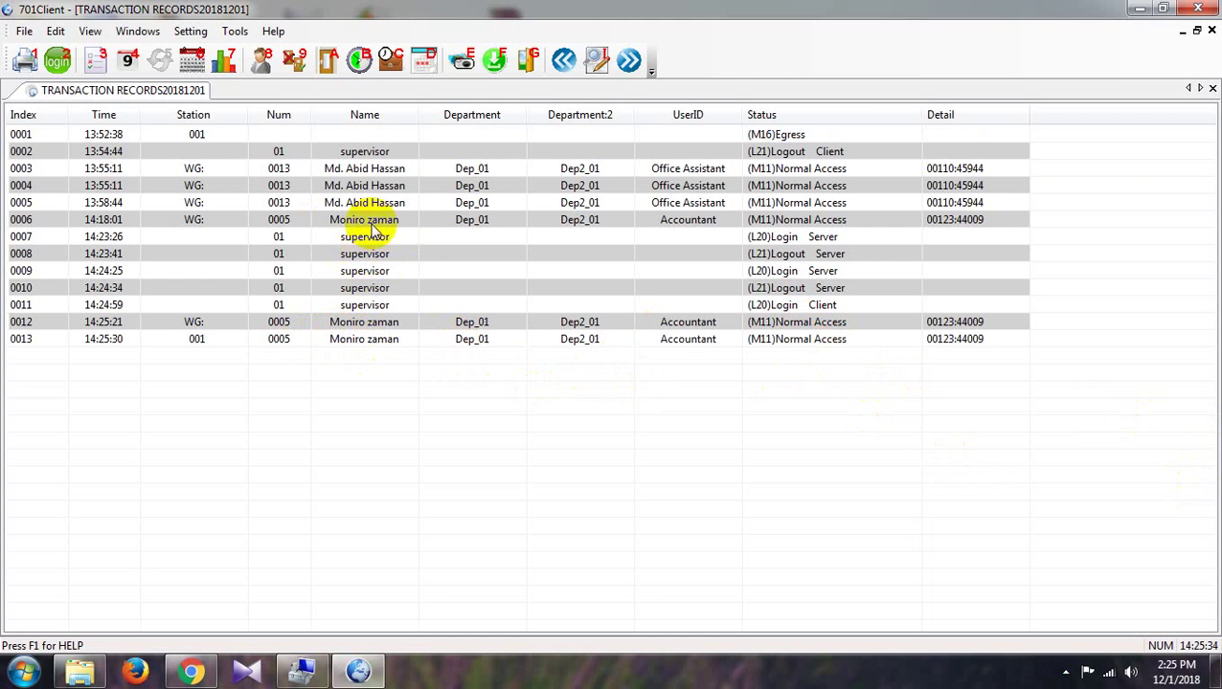
Download all items to controller 001 with Verify User Data! ticked
{"action": "left_click", "coordinate": [494, 64]}
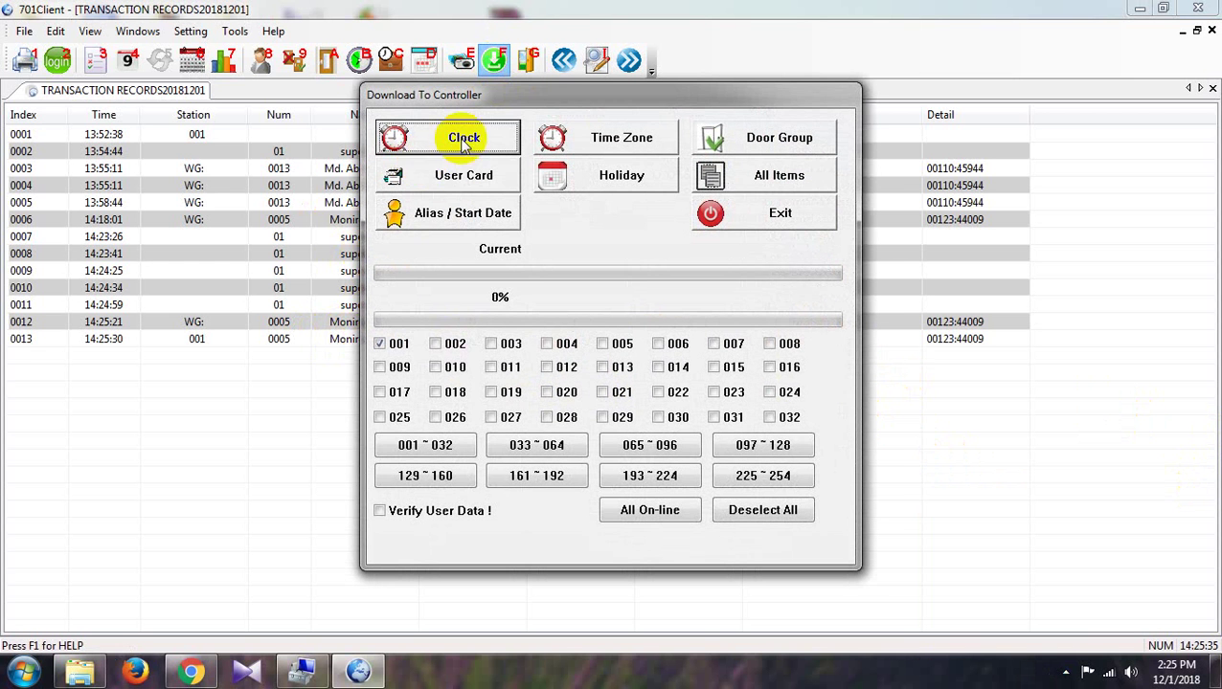
{"action": "left_click", "coordinate": [380, 511]}
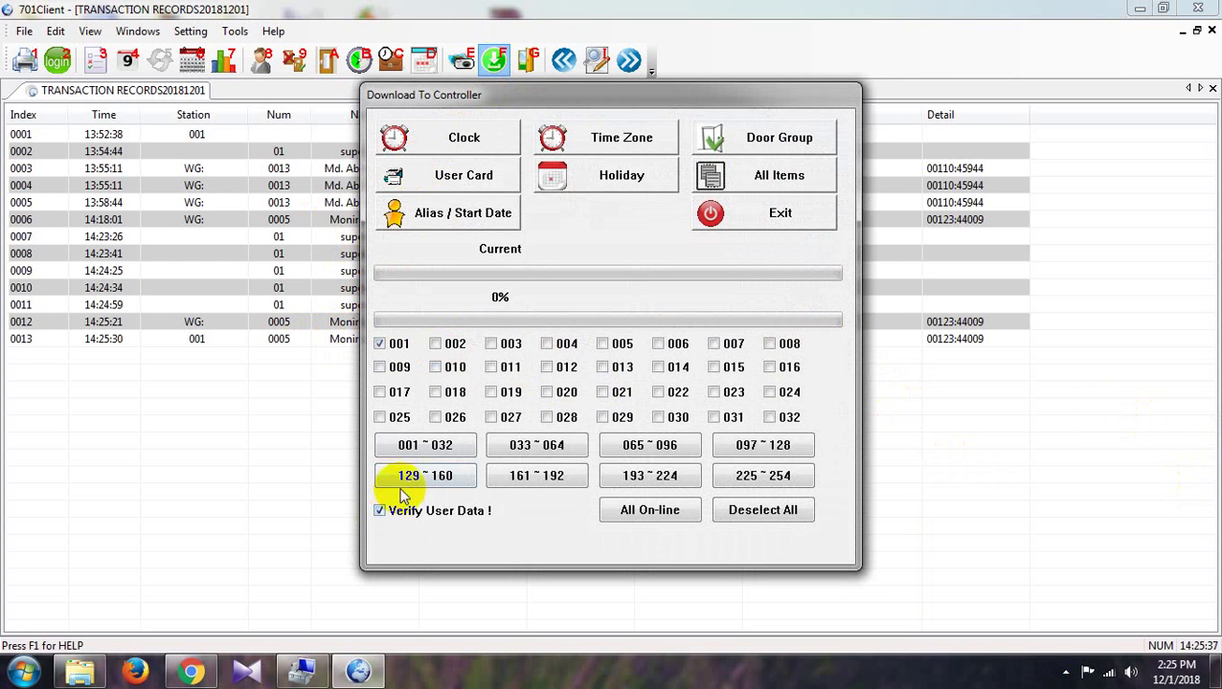
{"action": "left_click", "coordinate": [766, 172]}
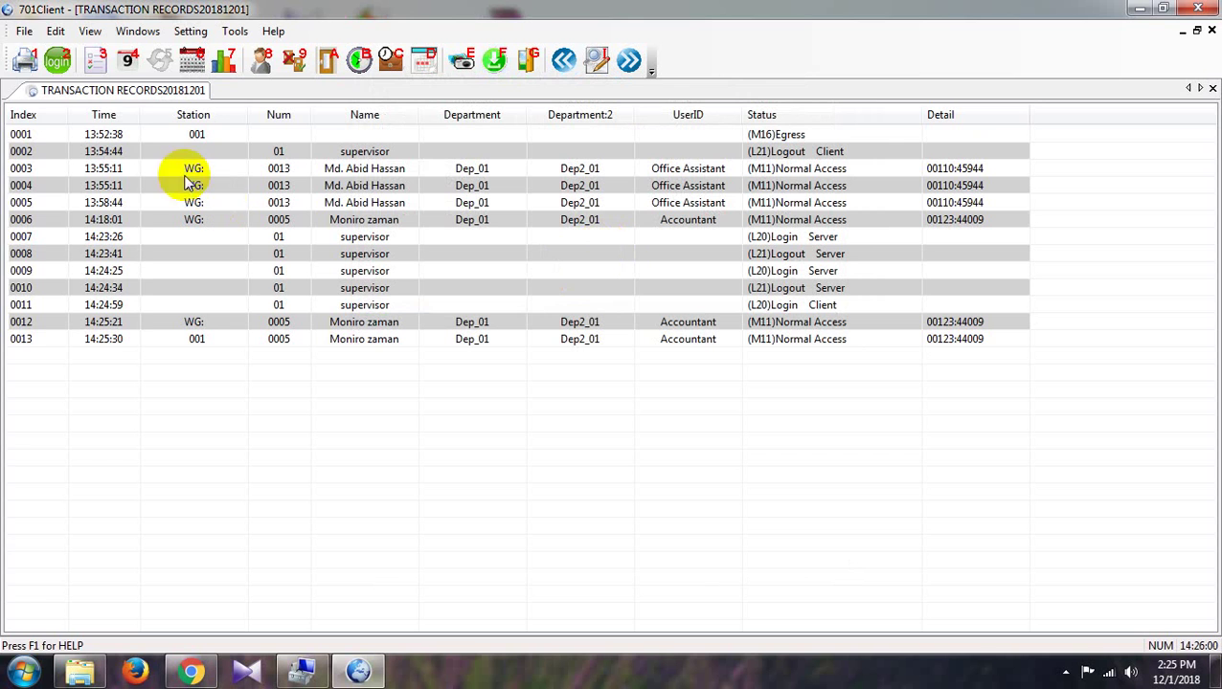
Cancel the File > Transactions dialog, then open 20181201.dut through File > Daily Report
{"action": "left_click", "coordinate": [24, 32]}
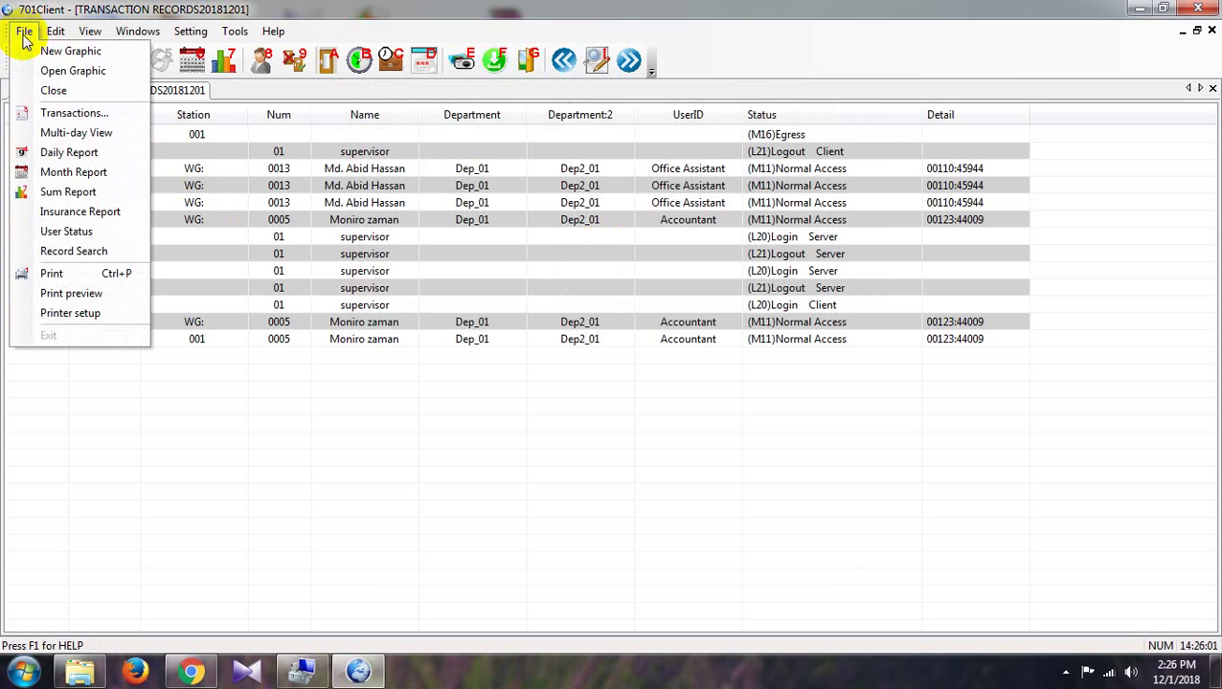
{"action": "left_click", "coordinate": [63, 115]}
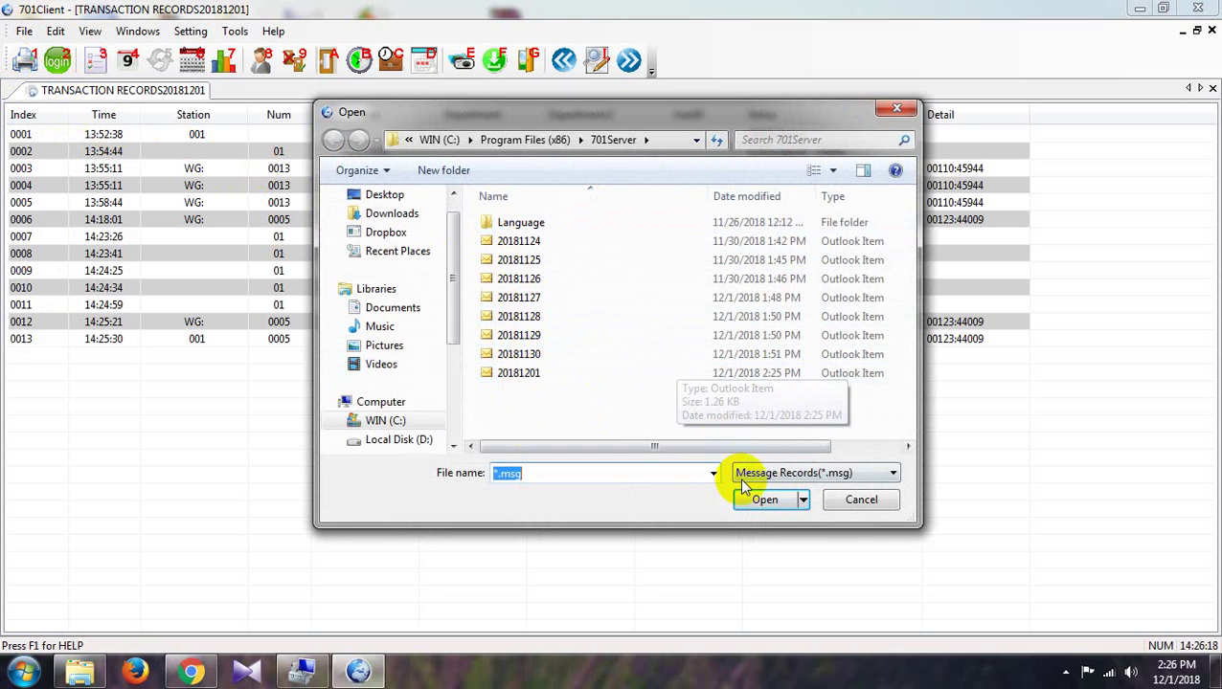
{"action": "left_click", "coordinate": [858, 500]}
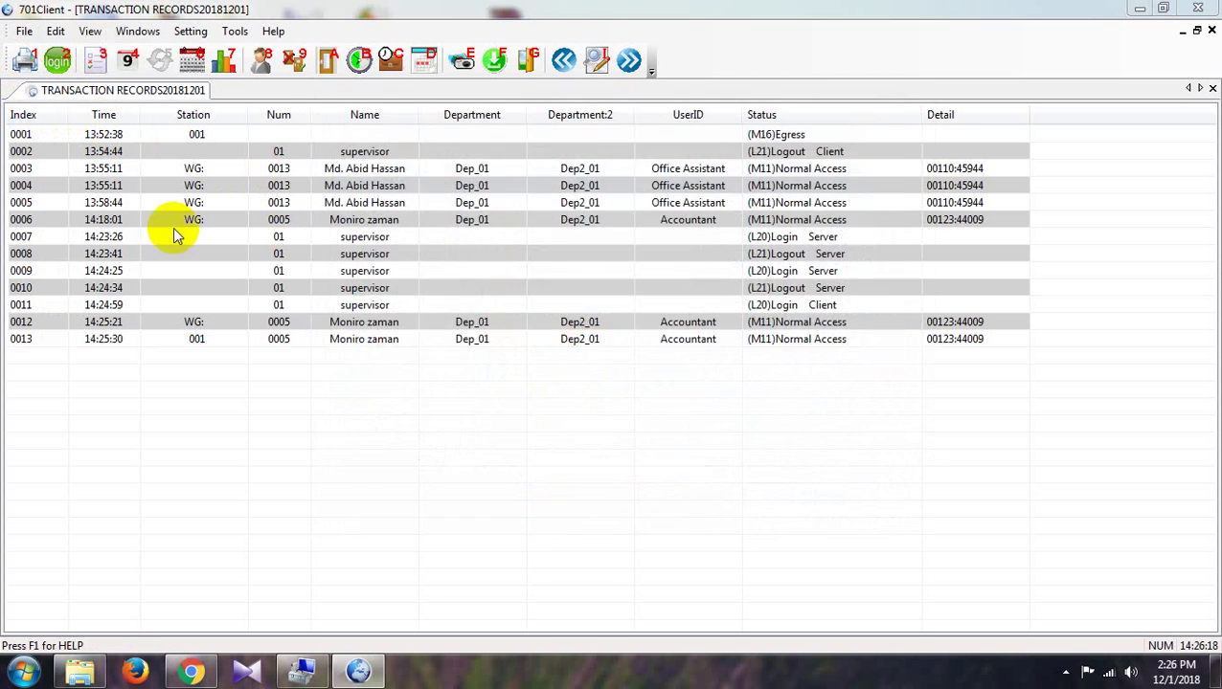
{"action": "left_click", "coordinate": [24, 31]}
{"action": "left_click", "coordinate": [33, 155]}
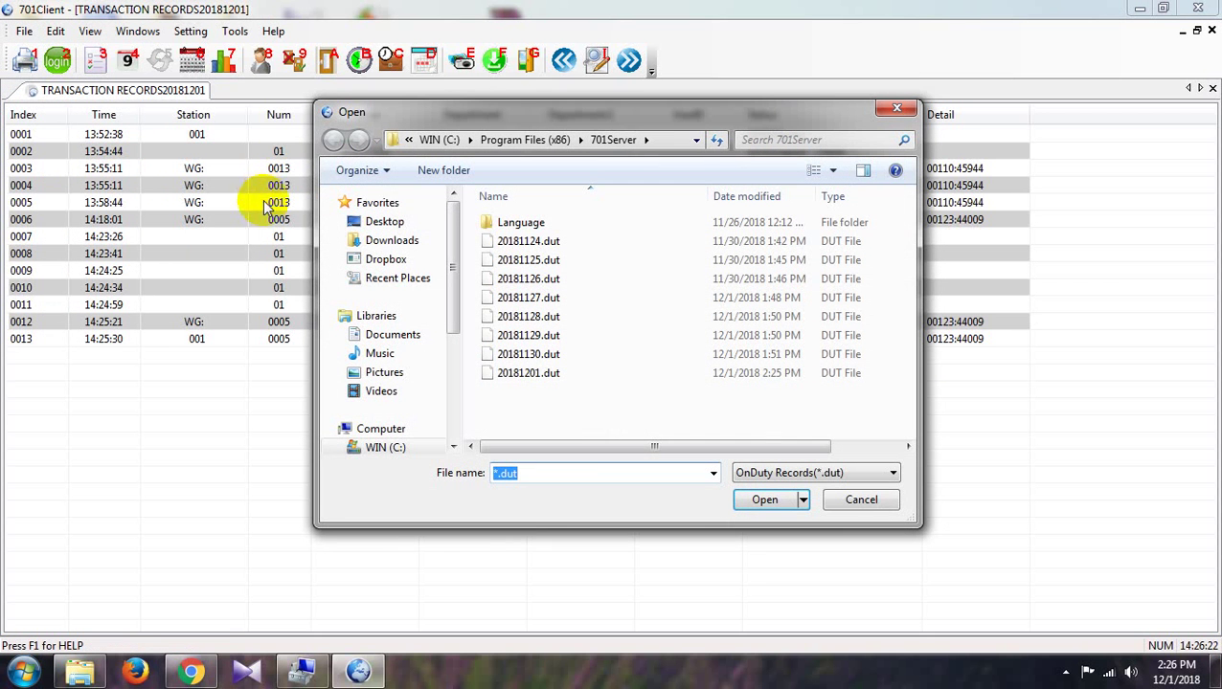
{"action": "double_click", "coordinate": [536, 373]}
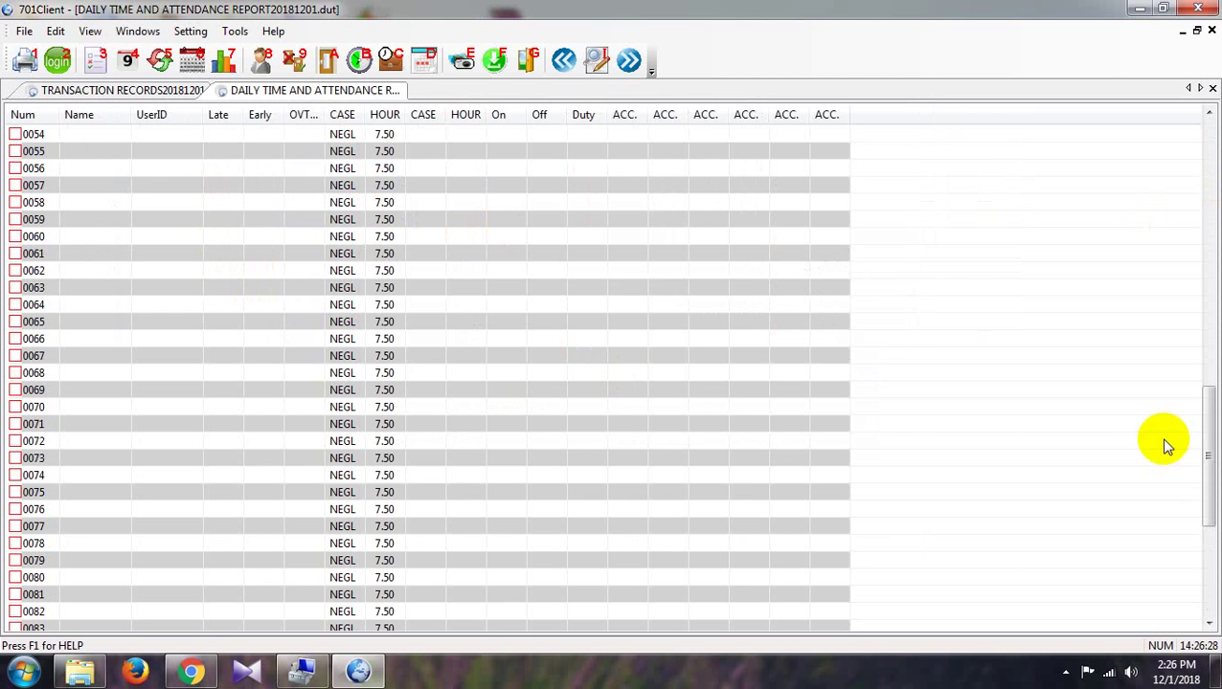
Scroll the attendance report to the top, close the report, then exit 701Client
{"action": "scroll", "coordinate": [1207, 534], "scroll_direction": "up", "scroll_amount": 1}
{"action": "left_click_drag", "start_coordinate": [1207, 533], "coordinate": [1168, 148]}
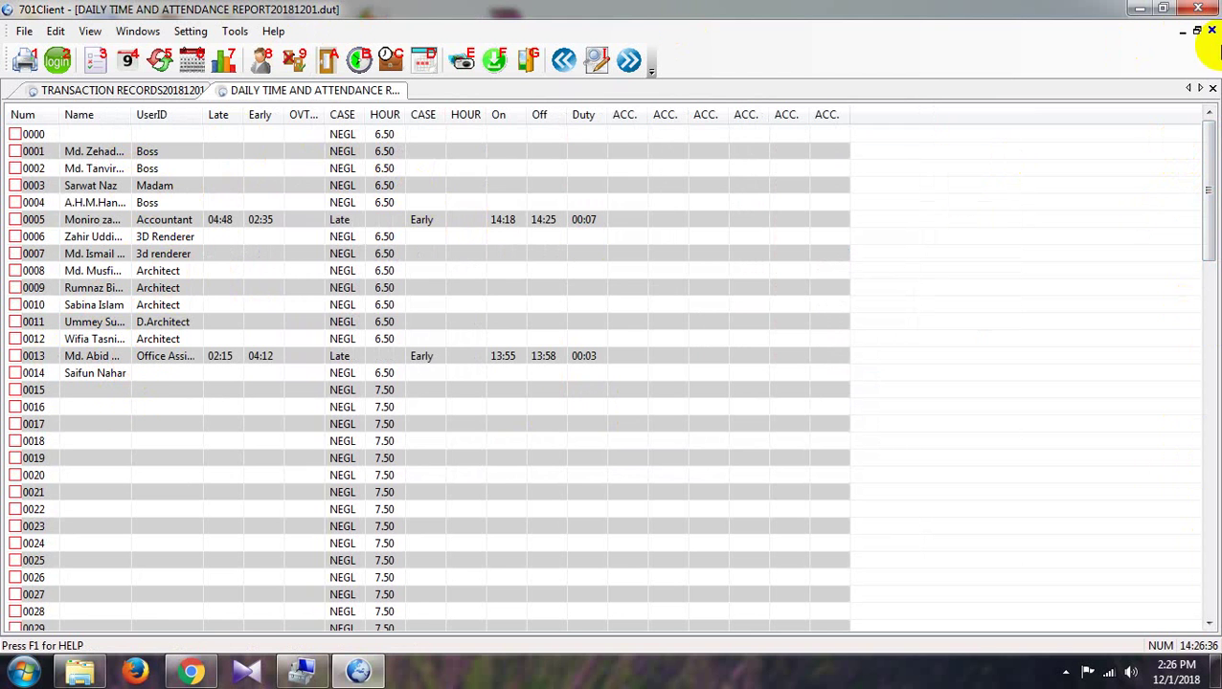
{"action": "left_click", "coordinate": [1213, 32]}
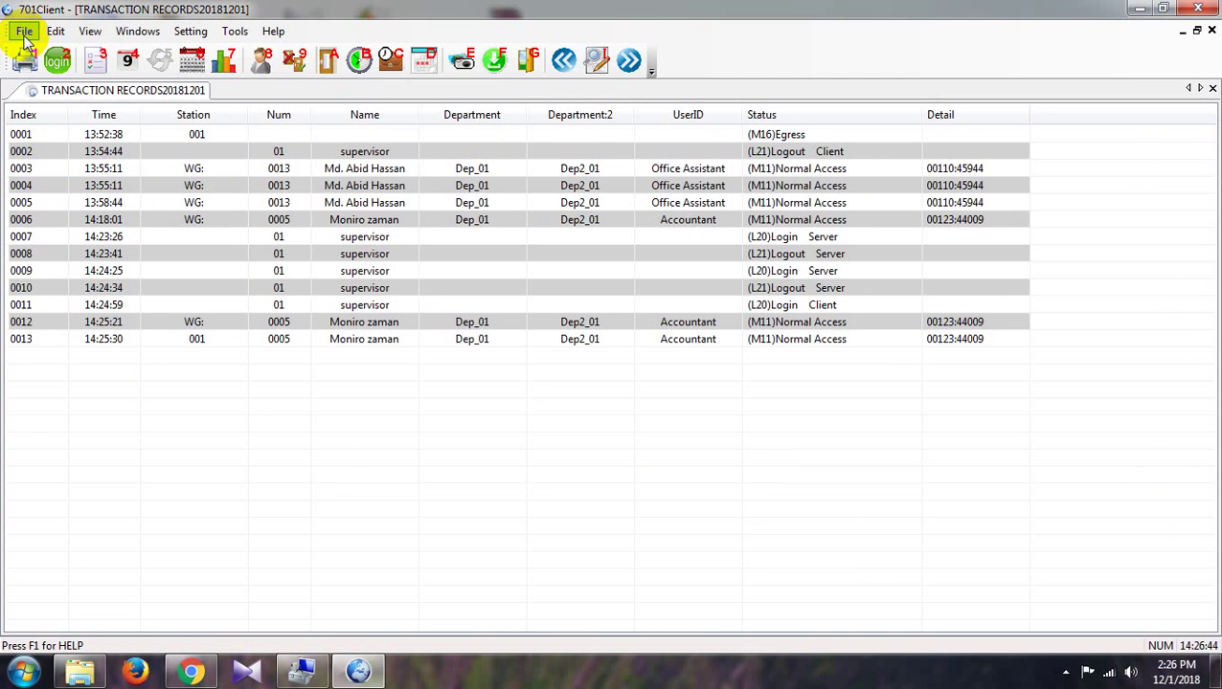
{"action": "left_click", "coordinate": [1201, 9]}
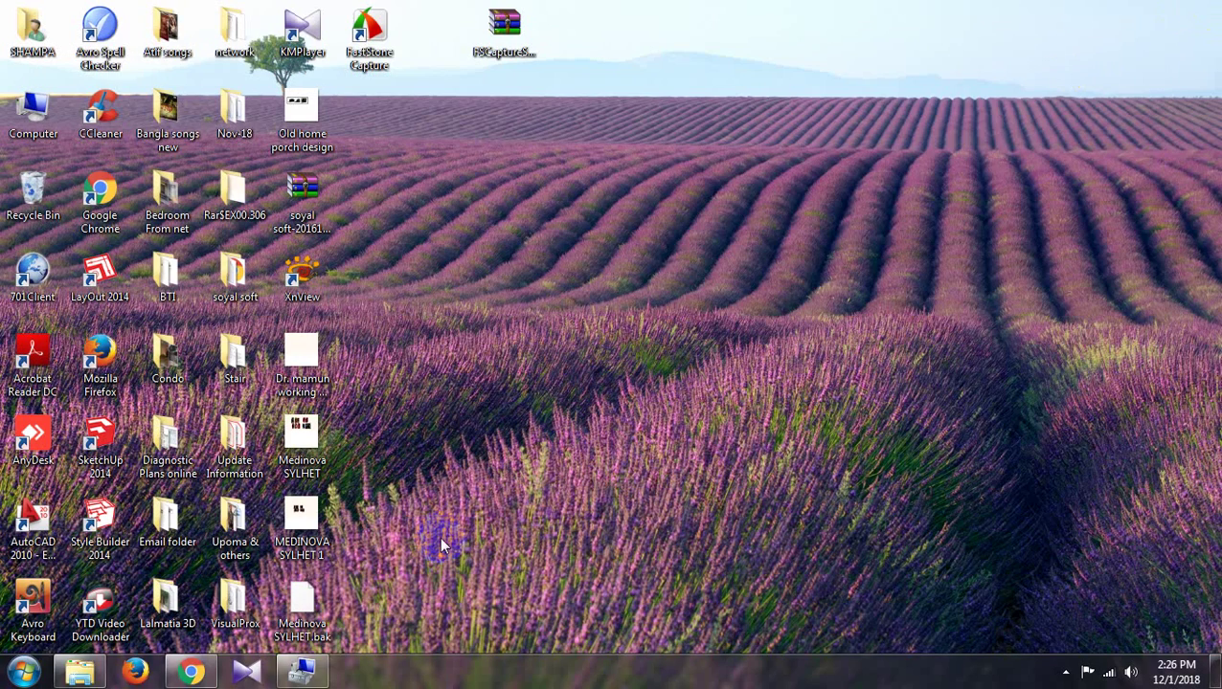
Bring back the drive H: window, browse its files, and switch it to Tiles view
{"action": "left_click", "coordinate": [83, 674]}
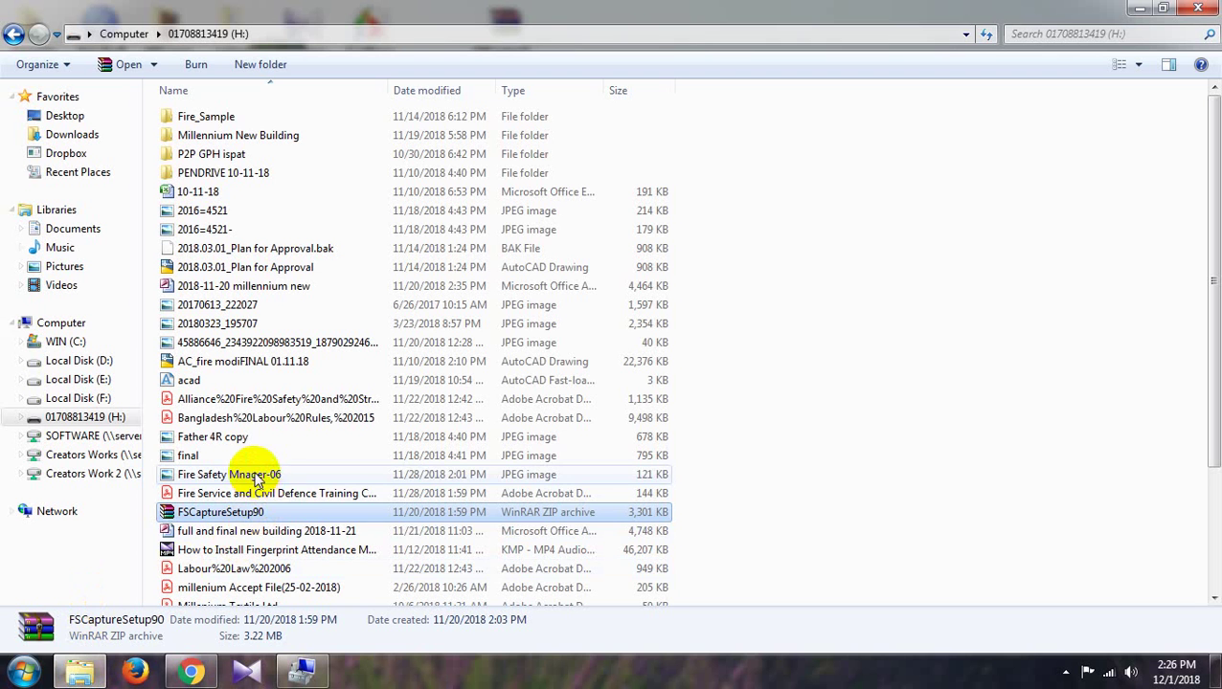
{"action": "left_click", "coordinate": [229, 415]}
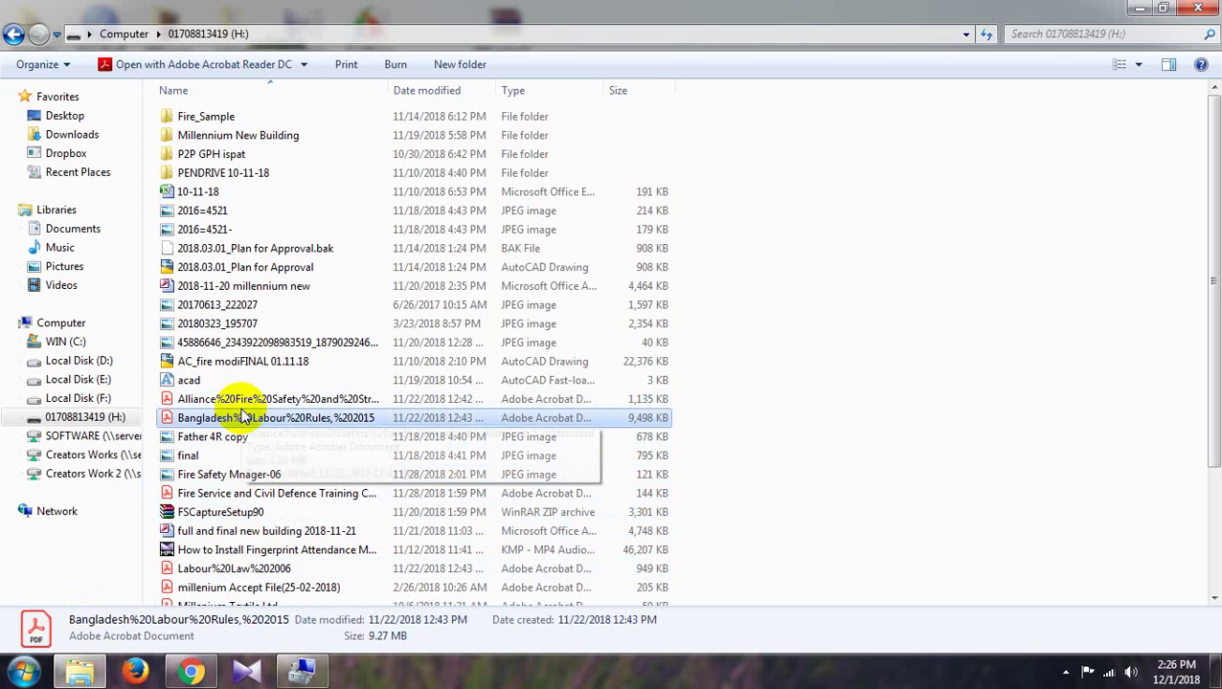
{"action": "scroll", "coordinate": [278, 407], "scroll_direction": "down", "scroll_amount": 3}
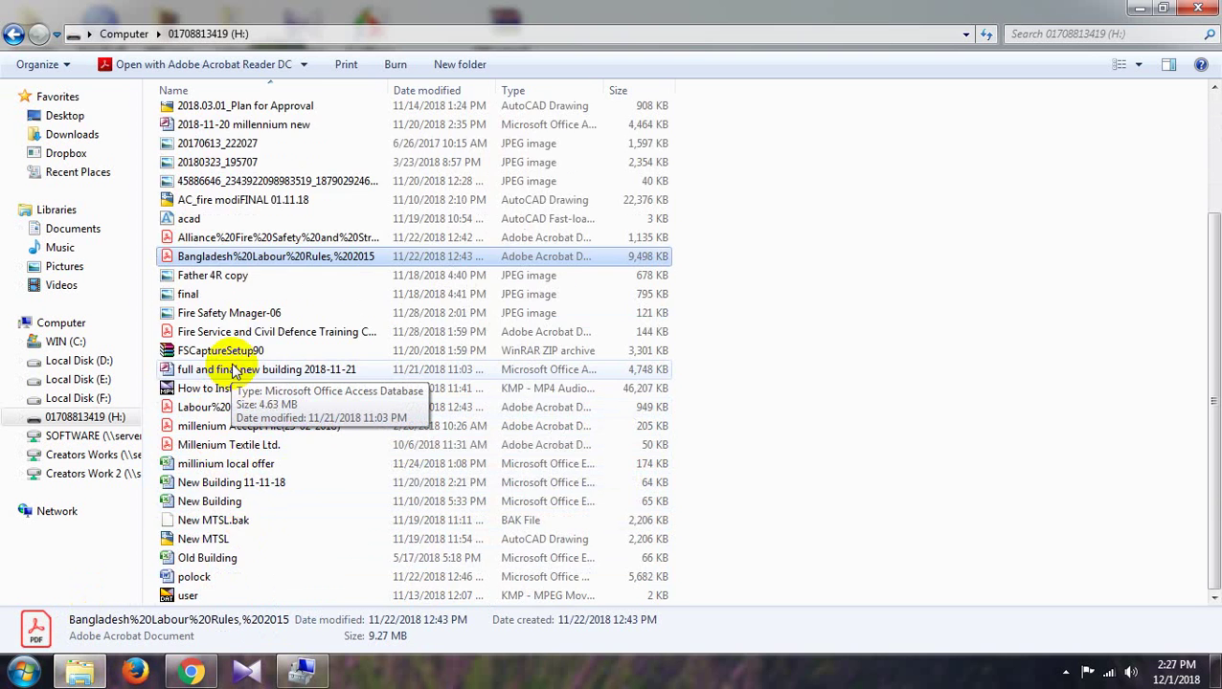
{"action": "scroll", "coordinate": [233, 372], "scroll_direction": "up", "scroll_amount": 2}
{"action": "scroll", "coordinate": [232, 372], "scroll_direction": "up", "scroll_amount": 1}
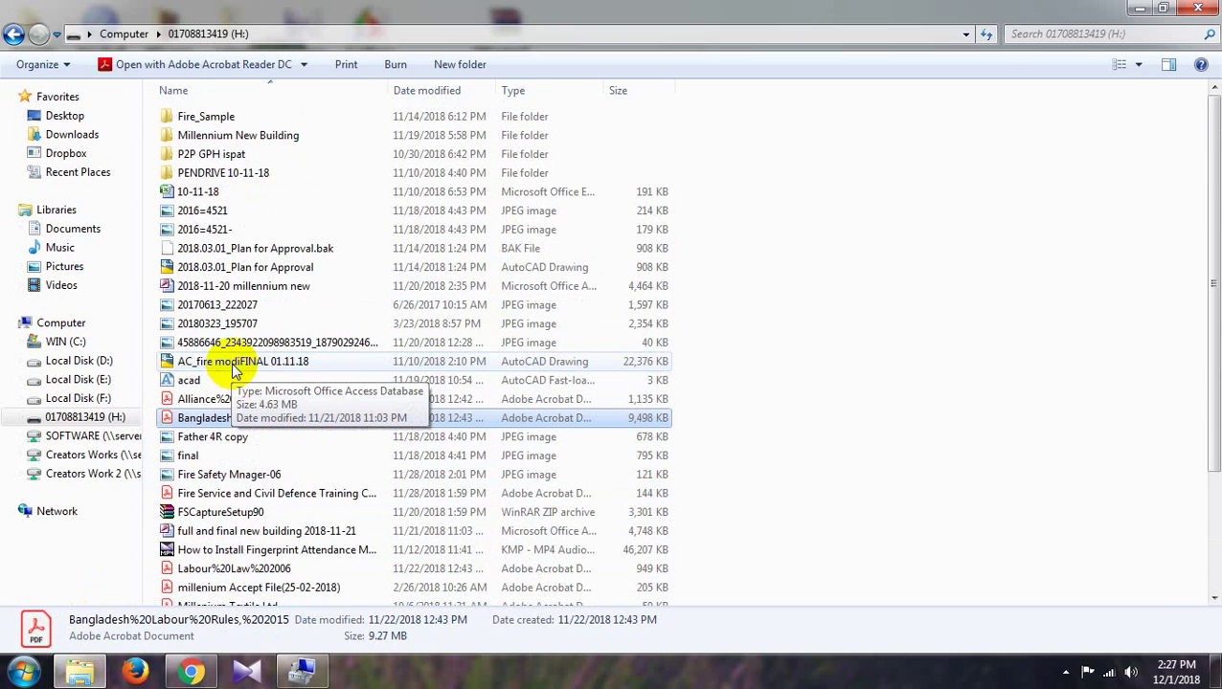
{"action": "left_click", "coordinate": [1127, 65]}
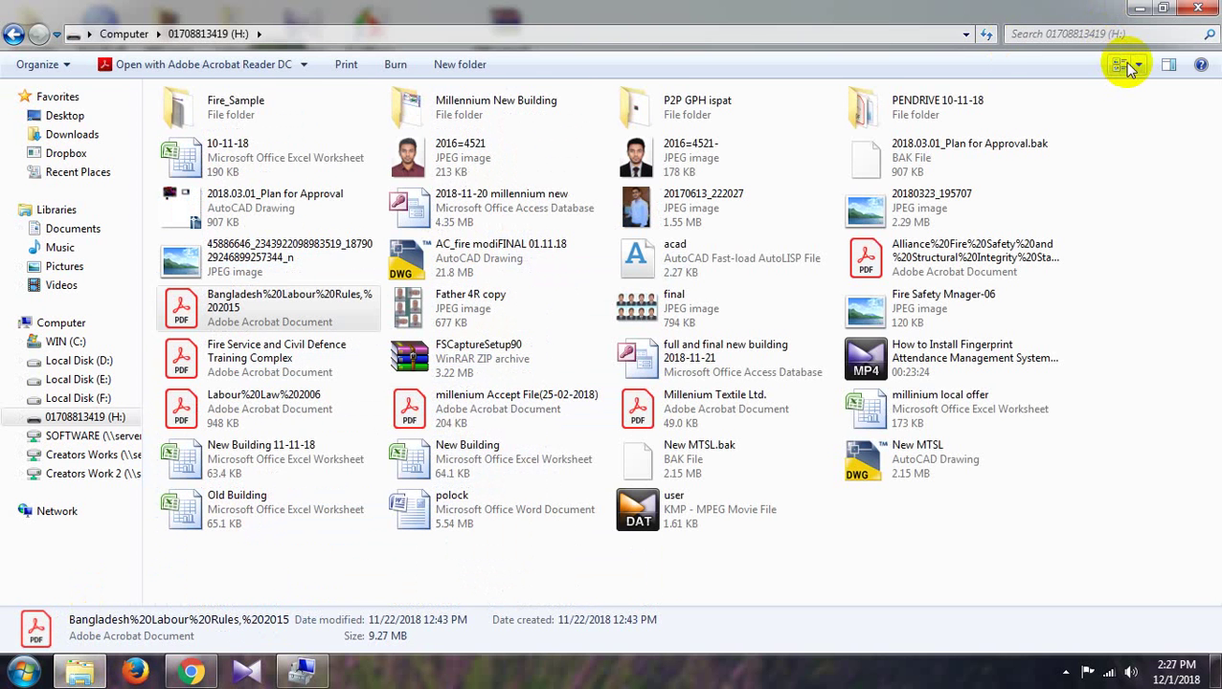
View the long-named JPEG, close the viewer and drive H: window, and reveal hidden tray icons
{"action": "left_click", "coordinate": [280, 258]}
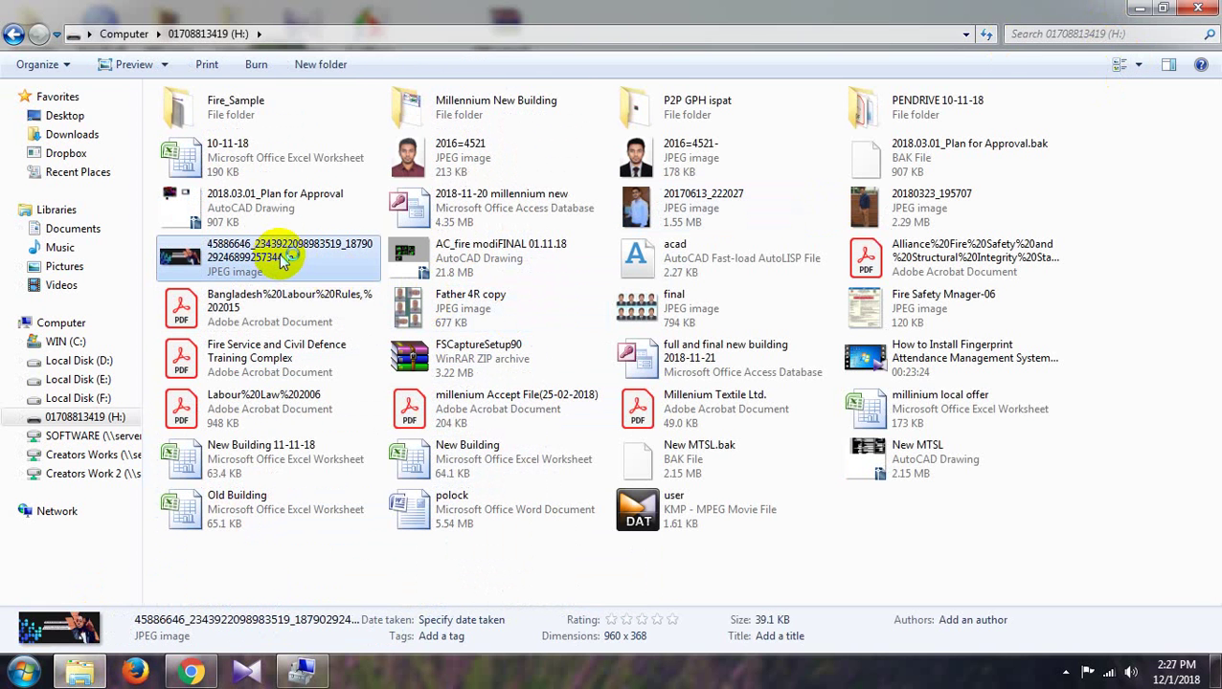
{"action": "double_click", "coordinate": [280, 259]}
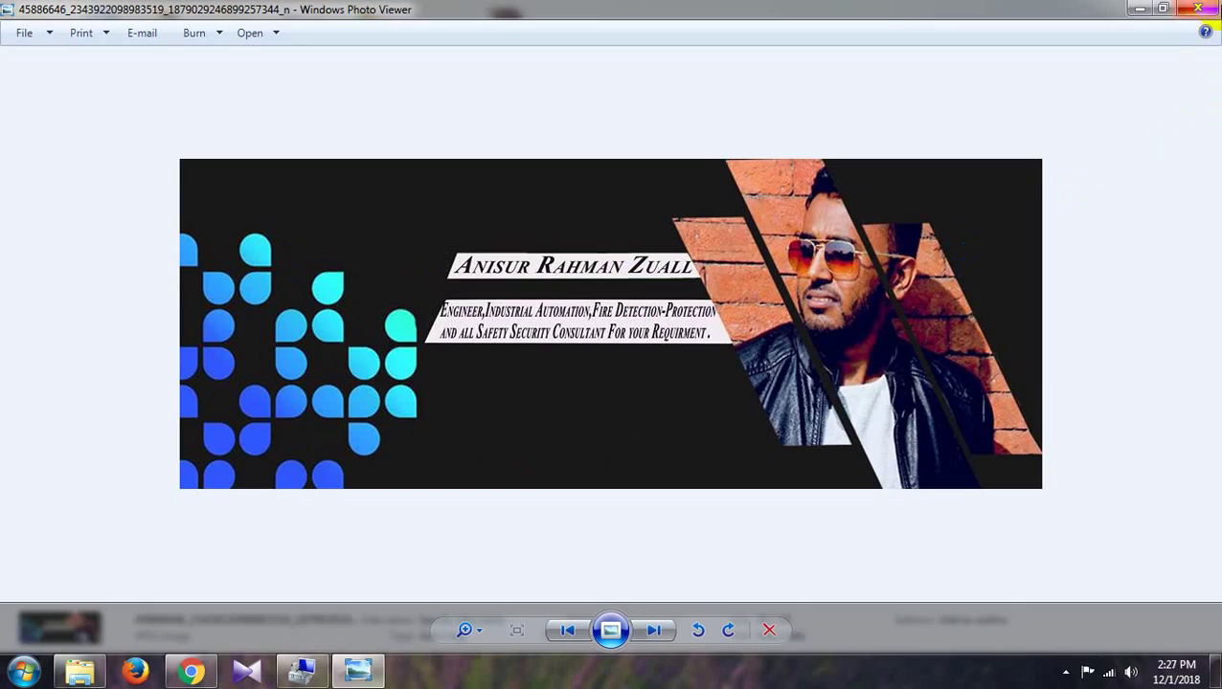
{"action": "left_click", "coordinate": [1198, 9]}
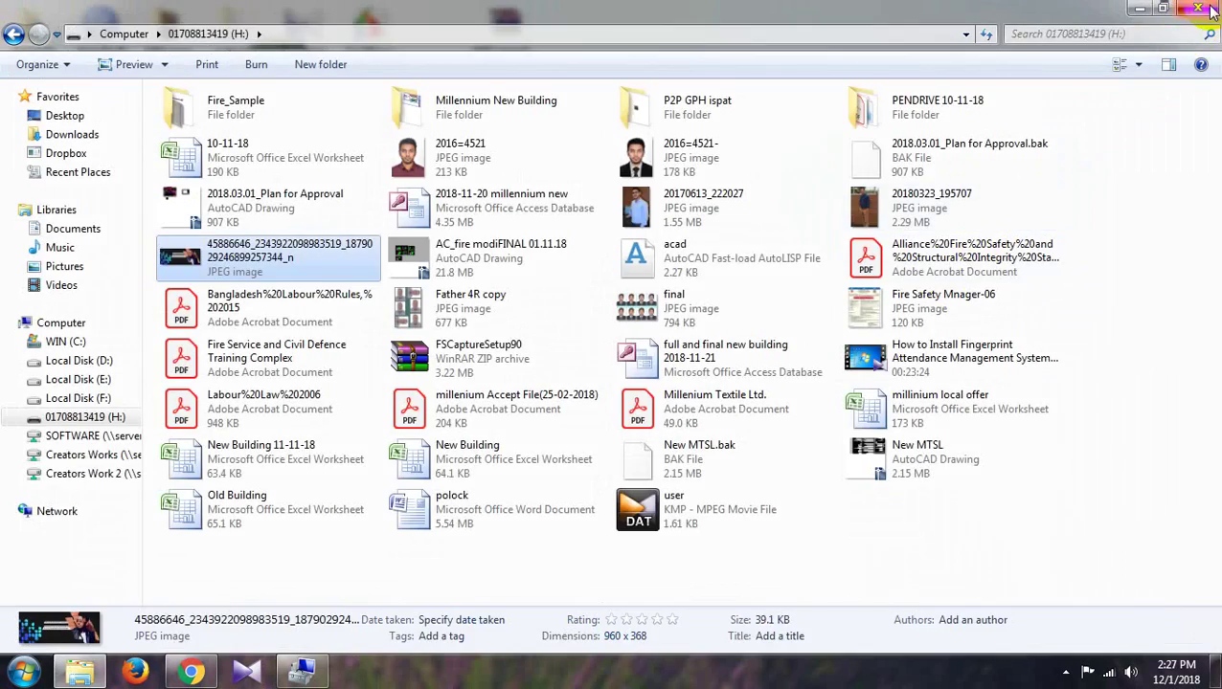
{"action": "left_click", "coordinate": [1208, 9]}
{"action": "left_click", "coordinate": [1065, 672]}
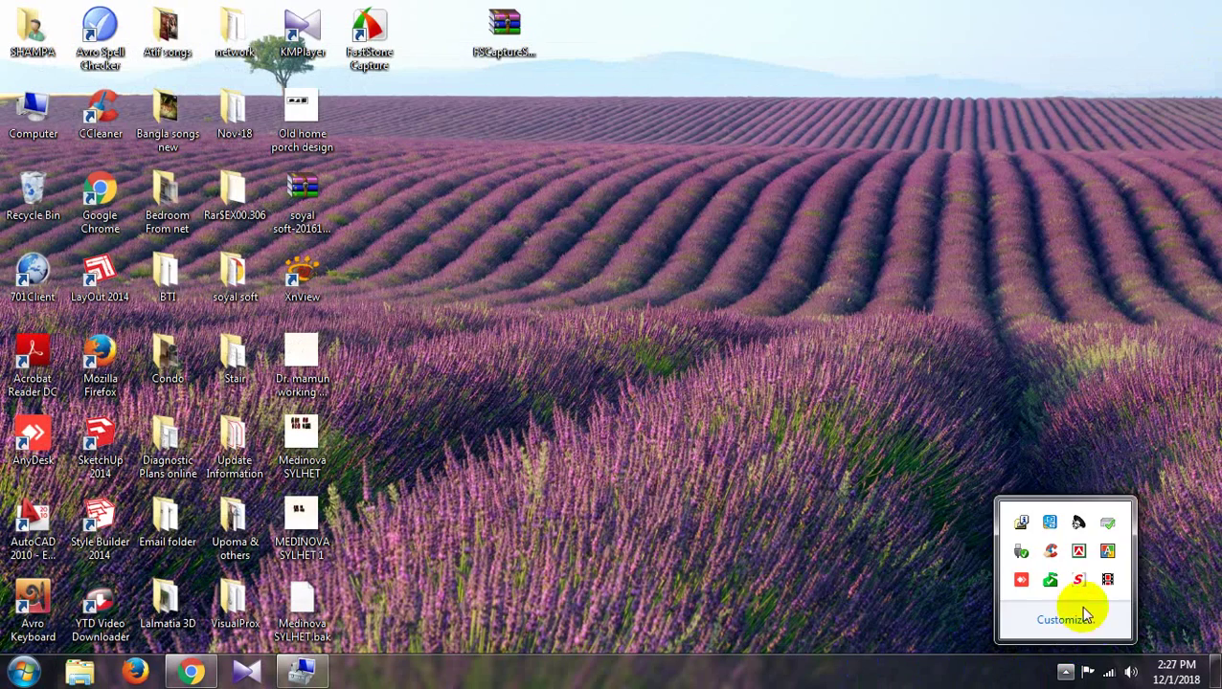